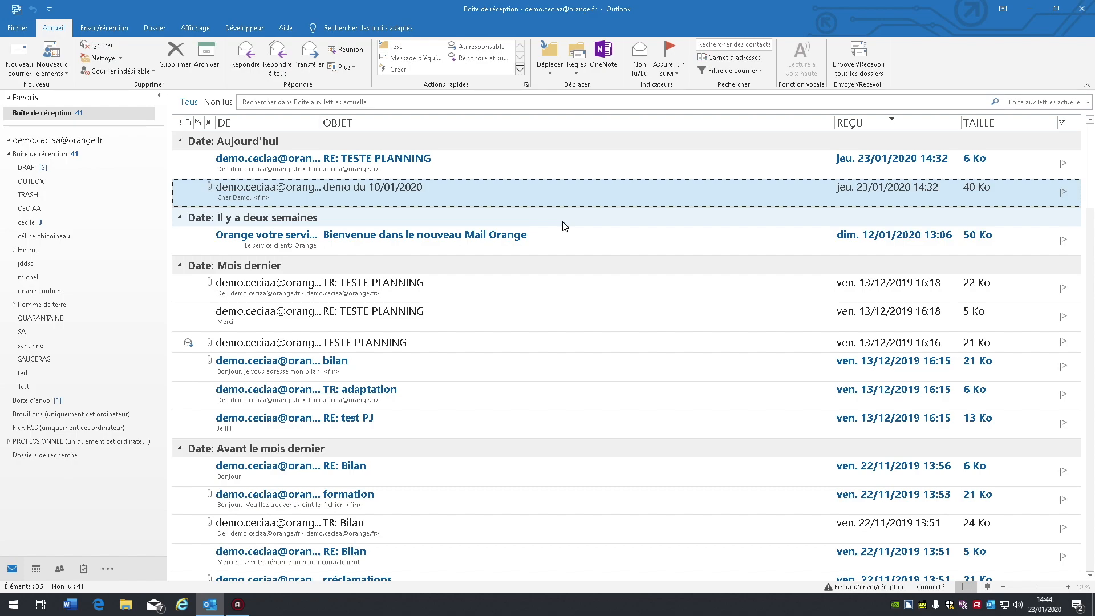
Open the Outlook Options dialog from the inbox.
key(alt+f)
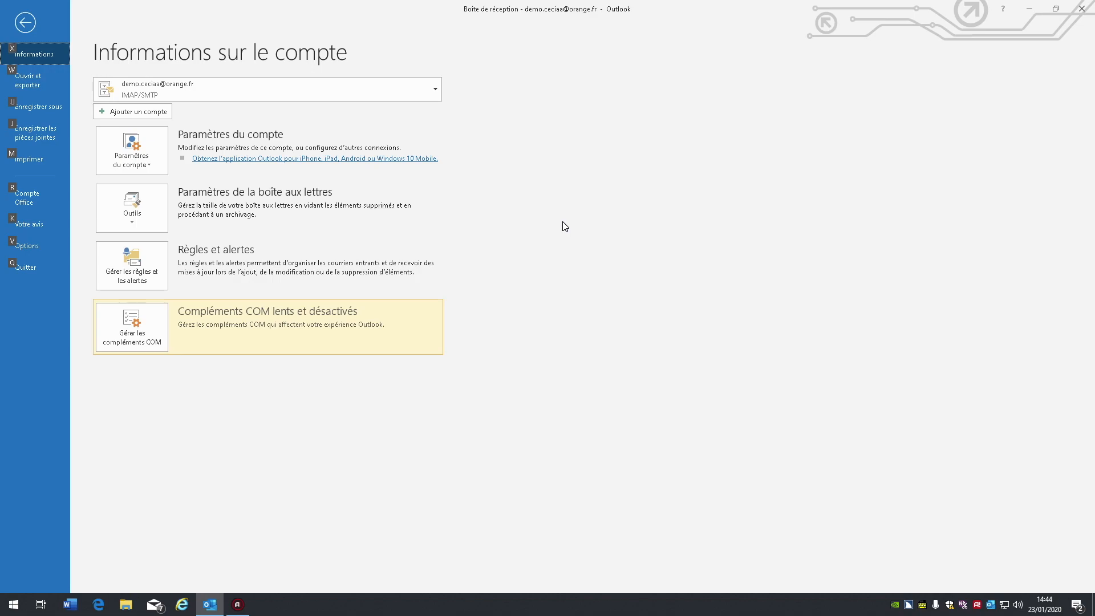
key(Up)
key(Up)
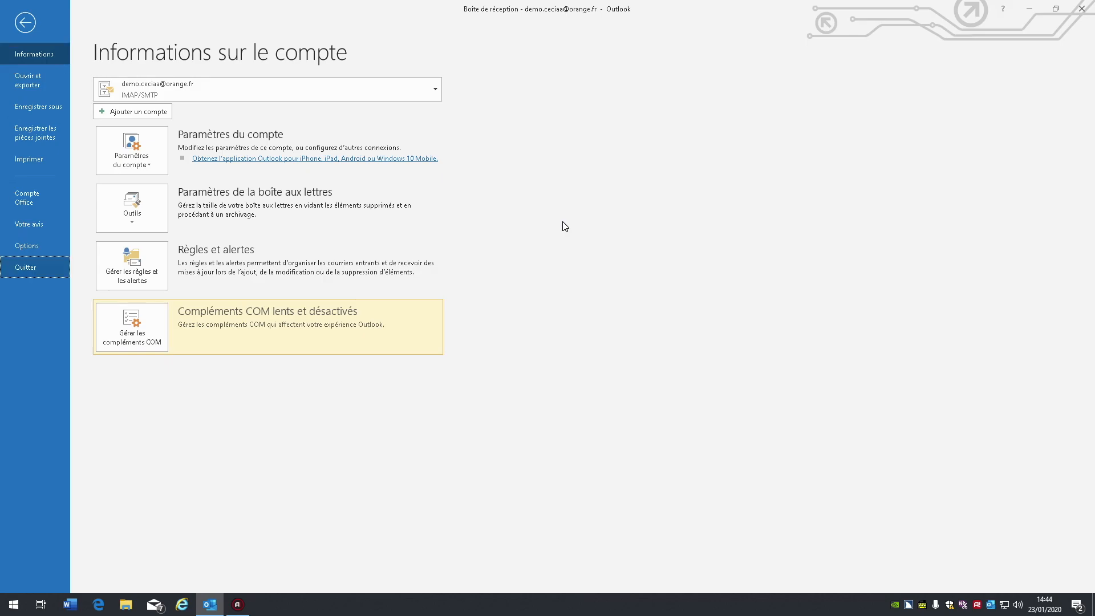
key(Return)
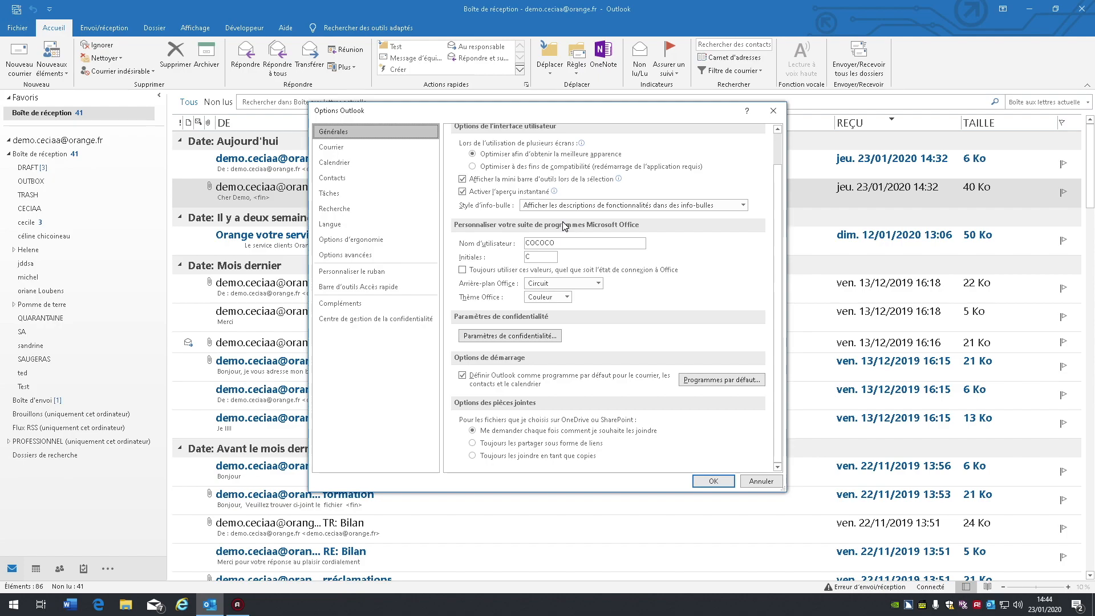
Open the settings of the Trust Center (Centre de gestion de la confidentialité).
key(End)
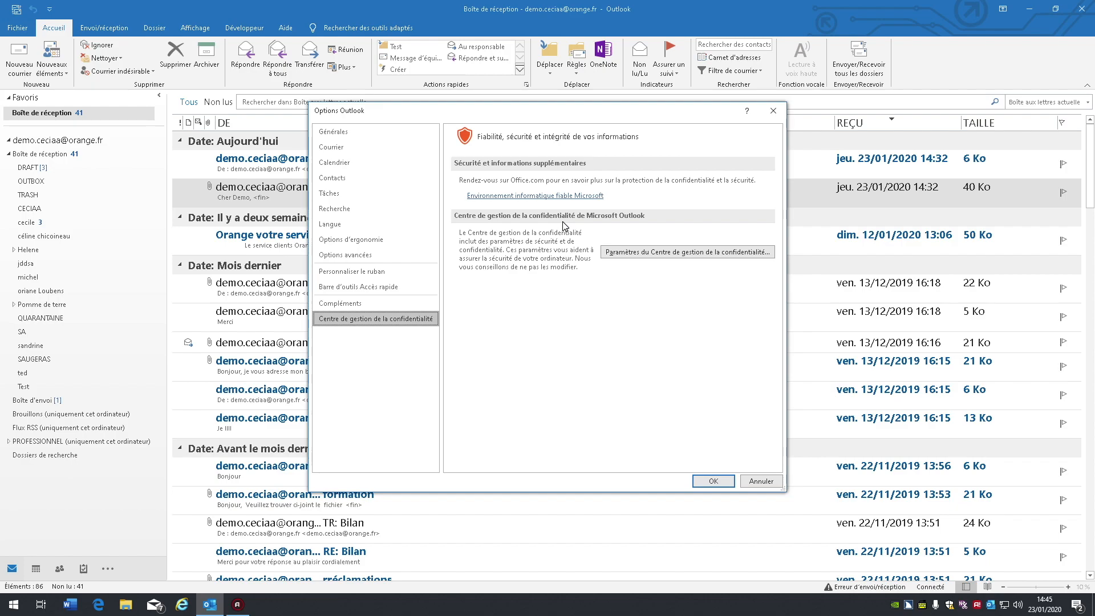
key(Tab)
key(Tab)
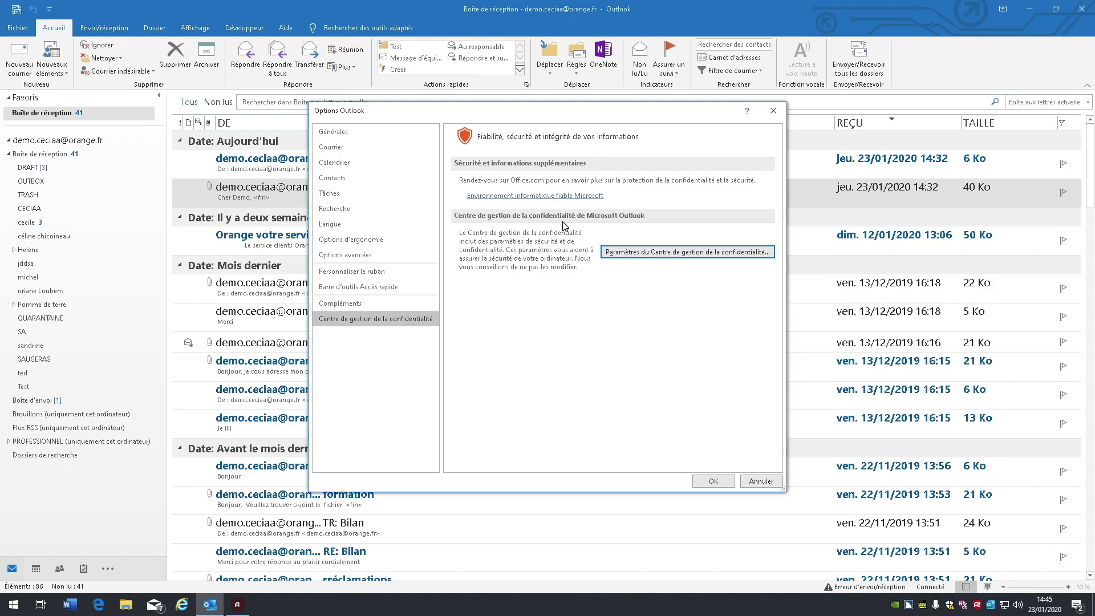
key(Return)
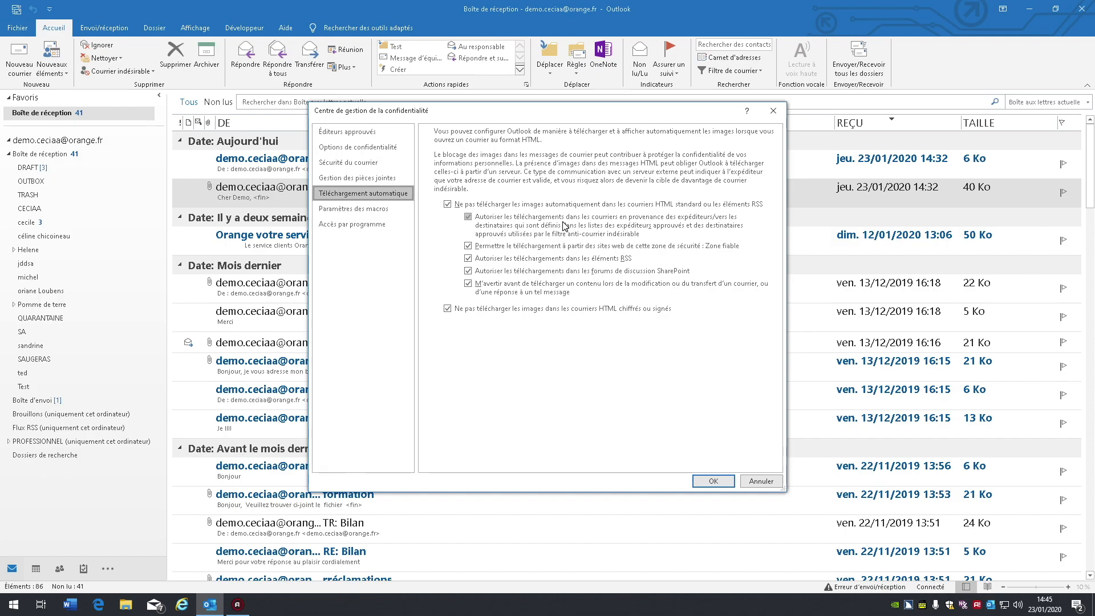
Show the attachment handling settings (Gestion des pièces jointes) and open the list of attachment and document previewers.
key(Up)
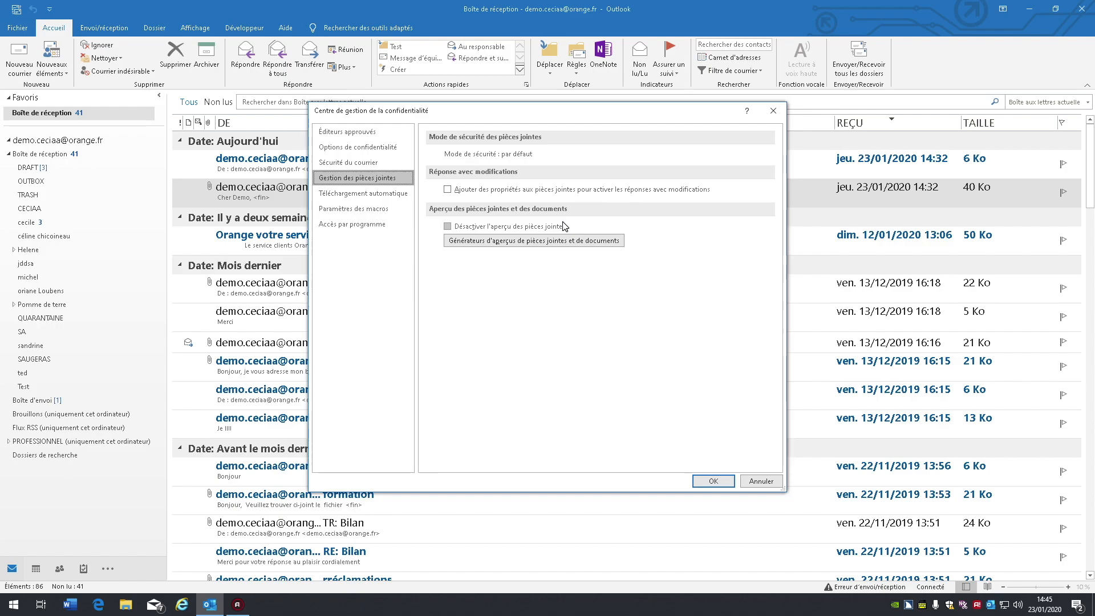
click(564, 227)
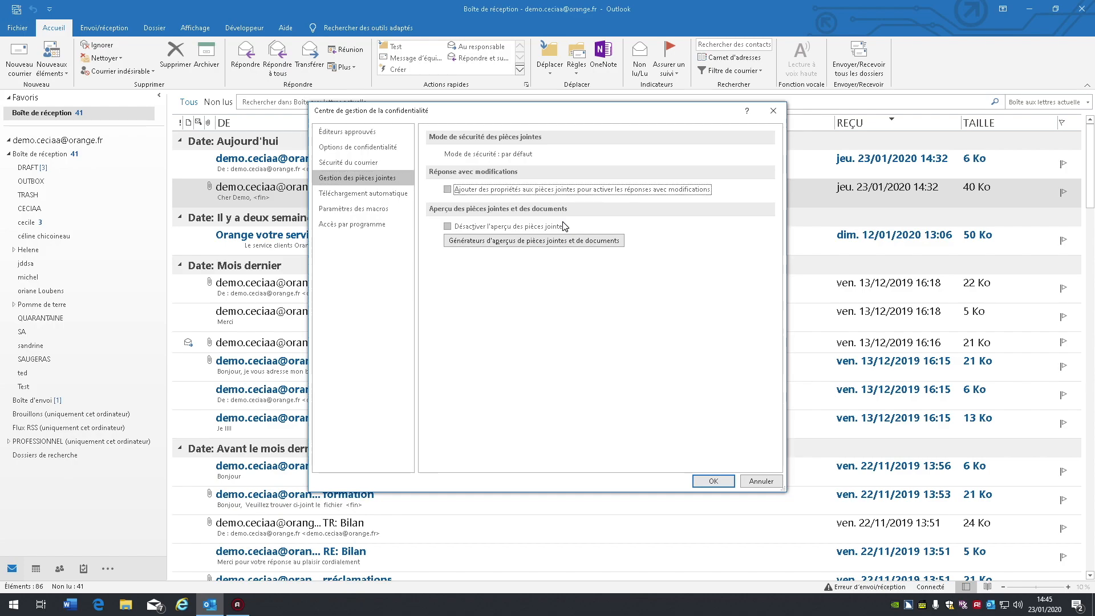
key(Tab)
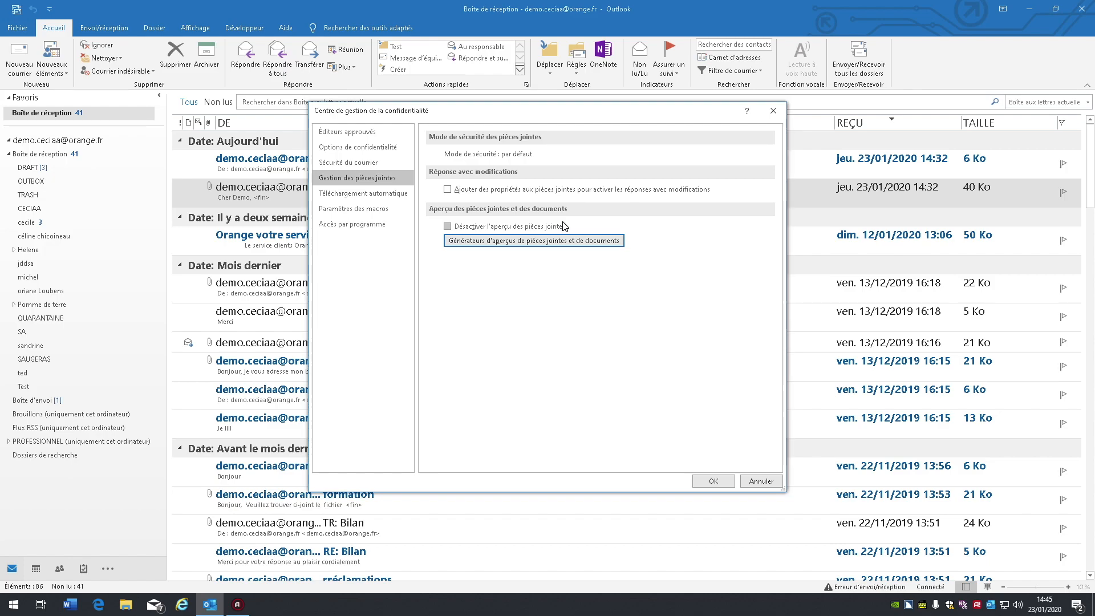
key(Return)
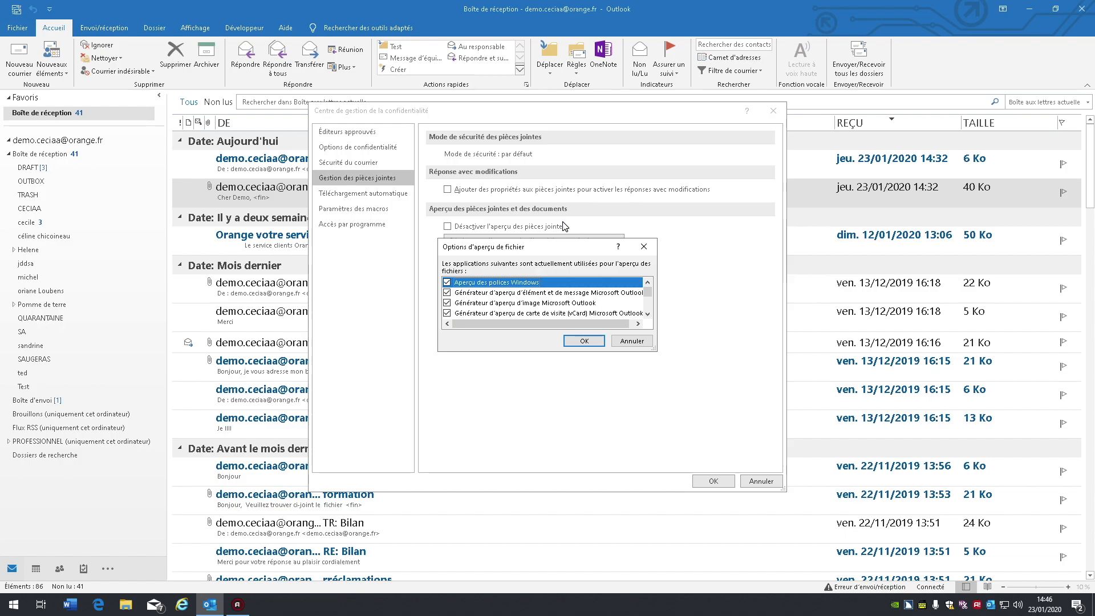
Disable the Microsoft Excel, PowerPoint, Visio and Word previewers in the file preview options.
key(Down)
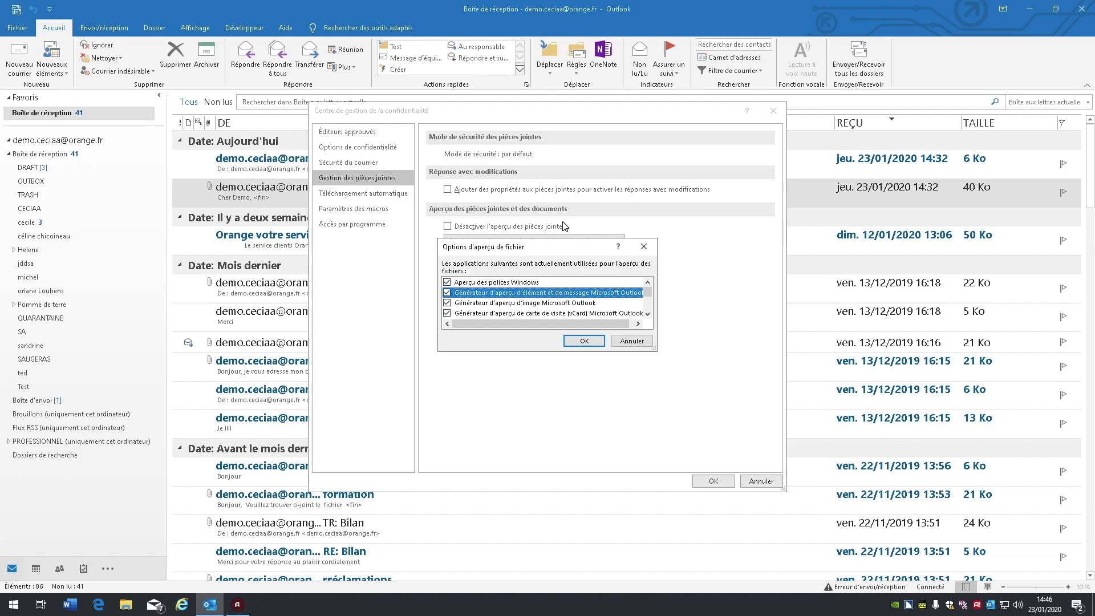
key(Down)
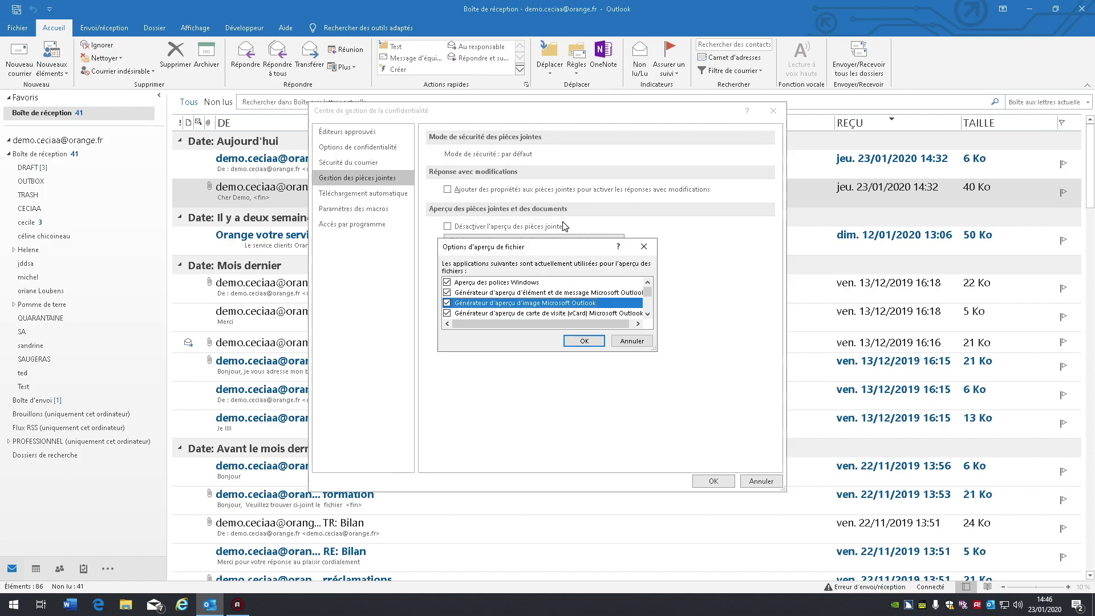
key(Down)
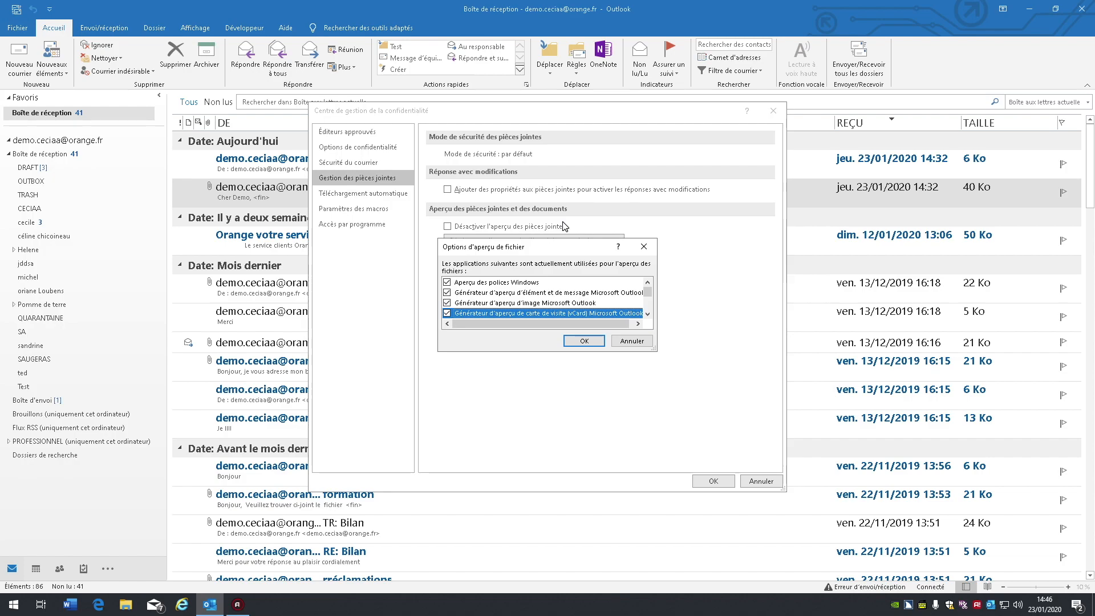
key(Down)
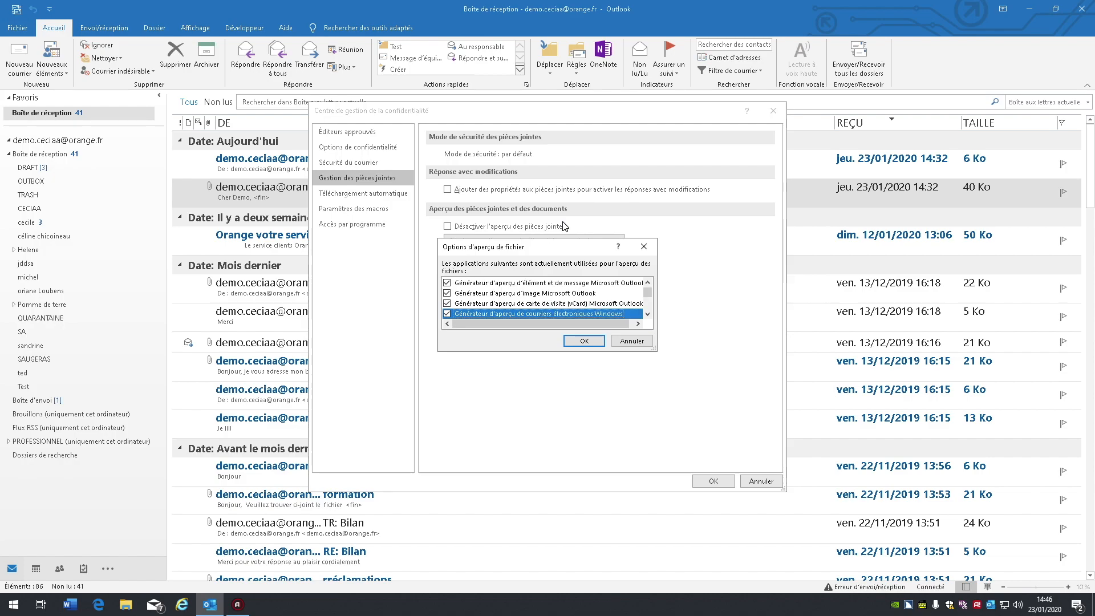
key(Down)
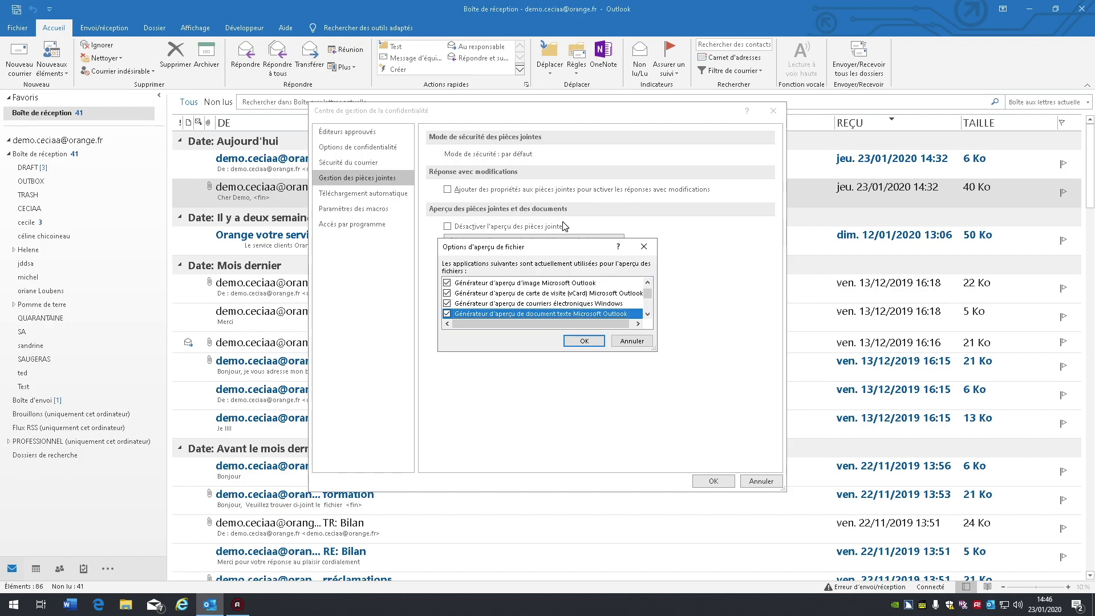
key(Down)
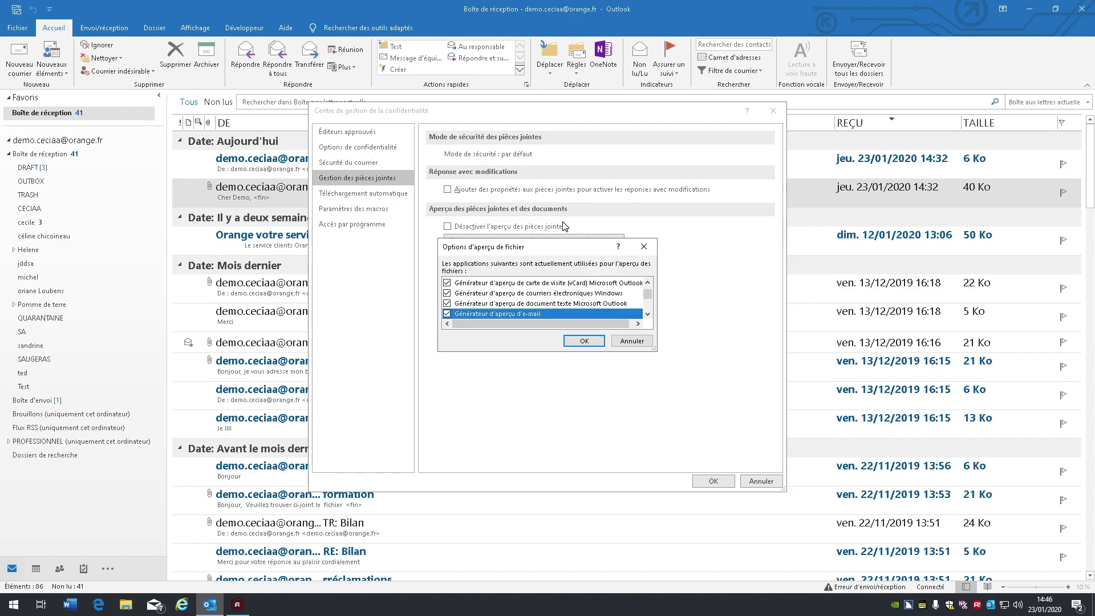
key(Down)
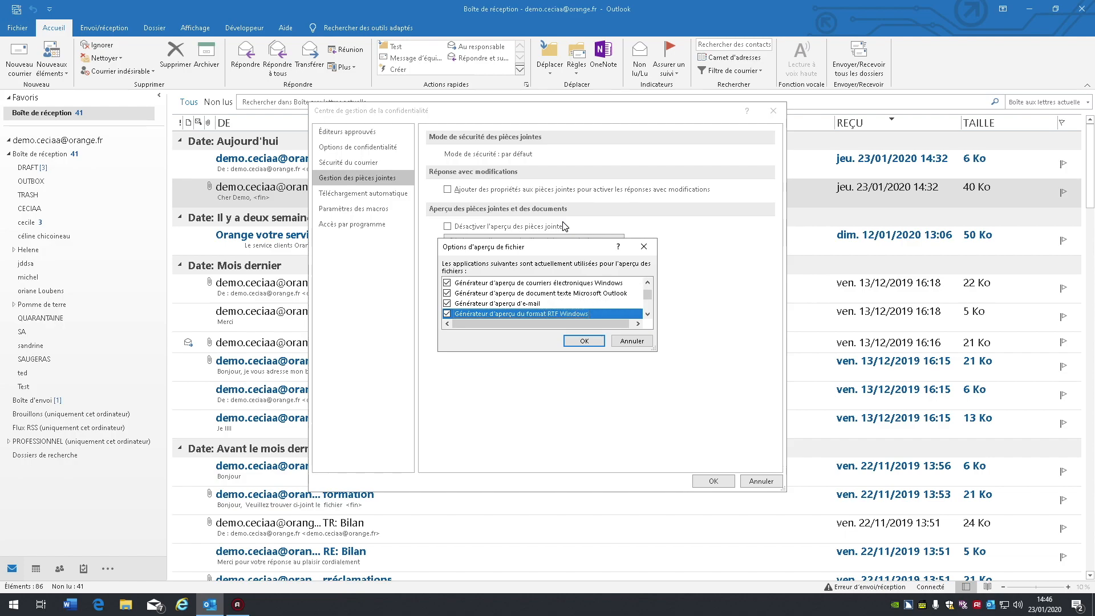
key(Down)
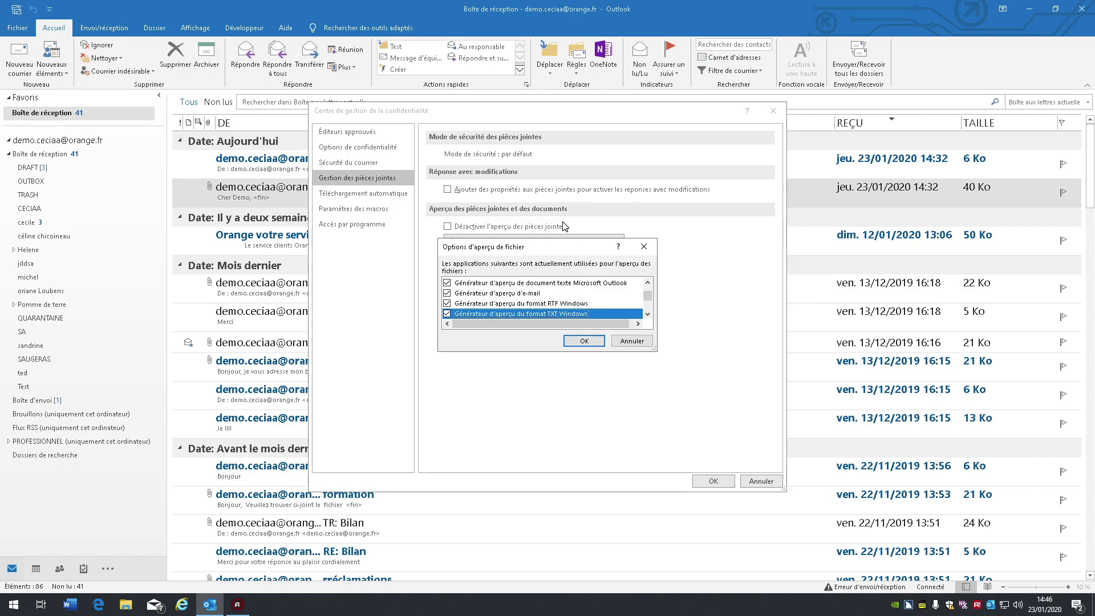
key(Down)
key(Down)
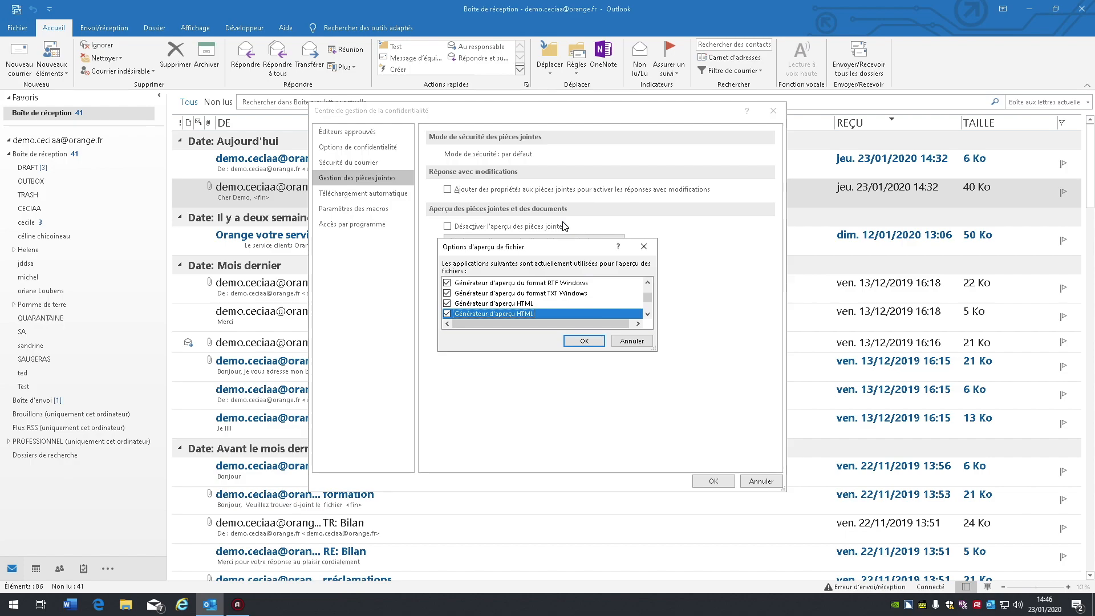
key(Down)
key(Down)
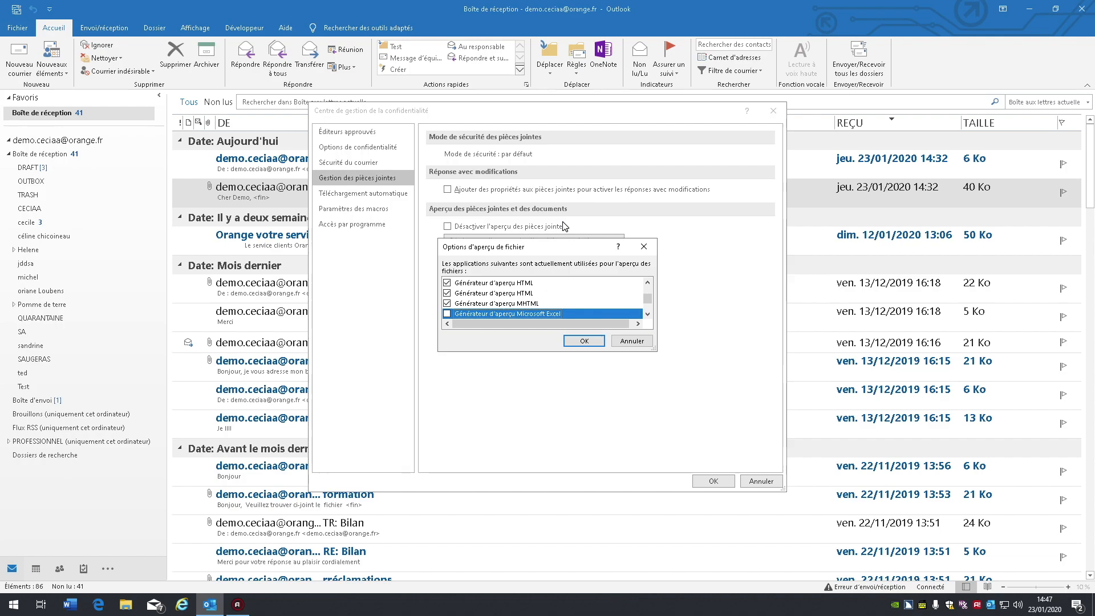
key(Down)
key(Down)
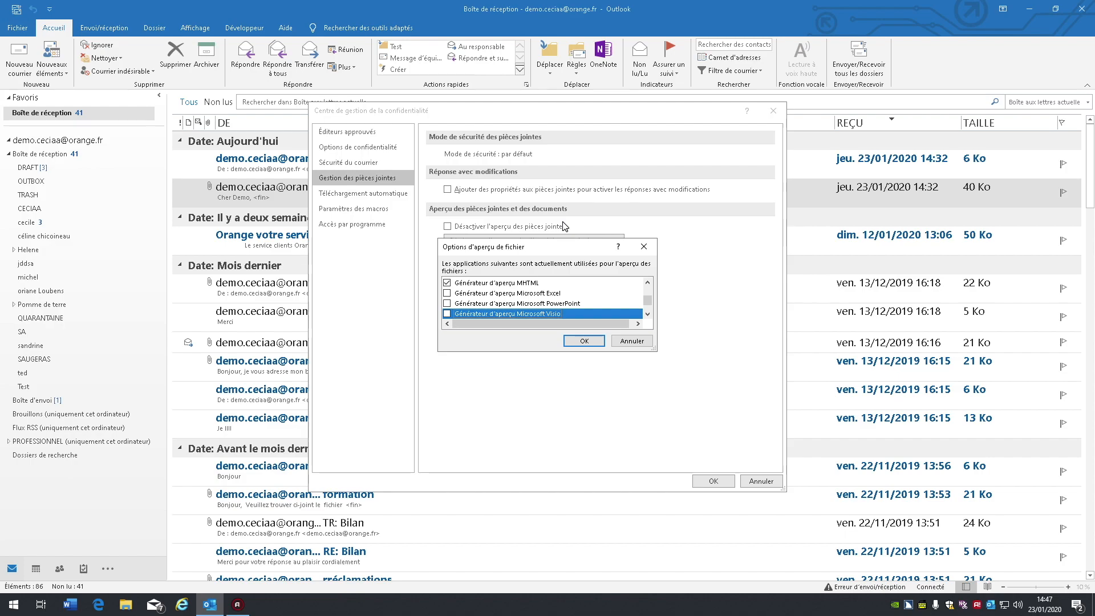
key(Down)
Disable the Windows Media Player, Microsoft 3MF, PDF Preview Handler and Visionneuse XPS previewers and accept the file preview options.
key(Down)
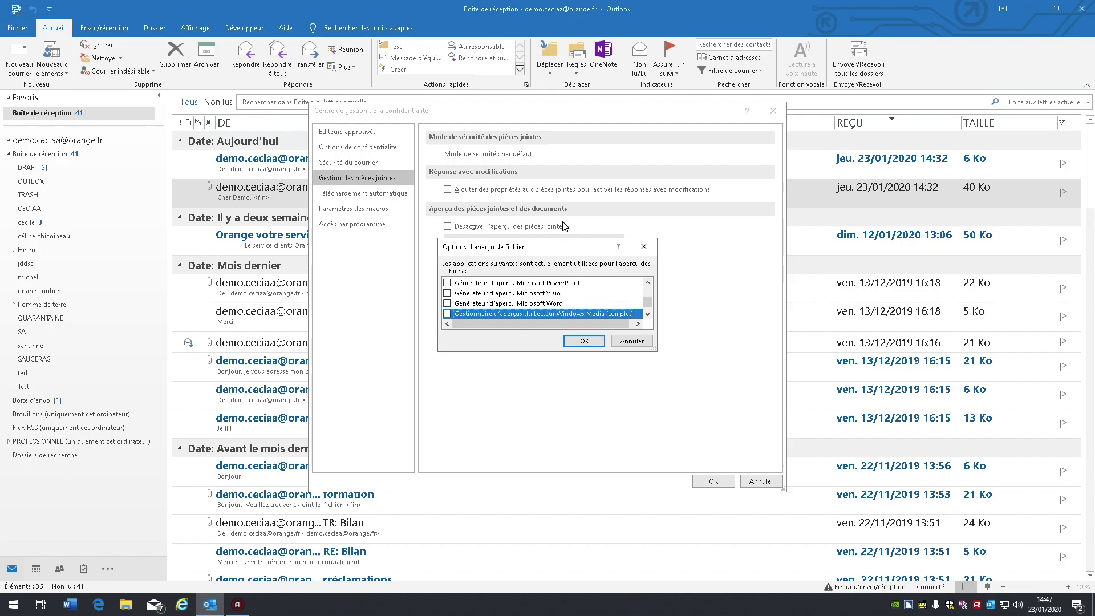
key(Down)
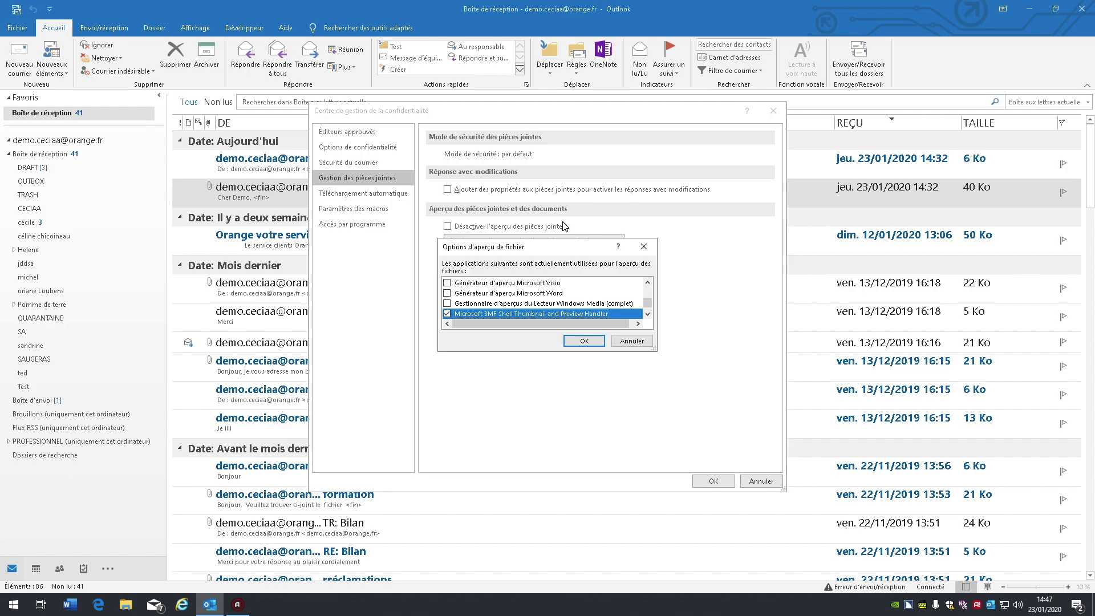
key(Down)
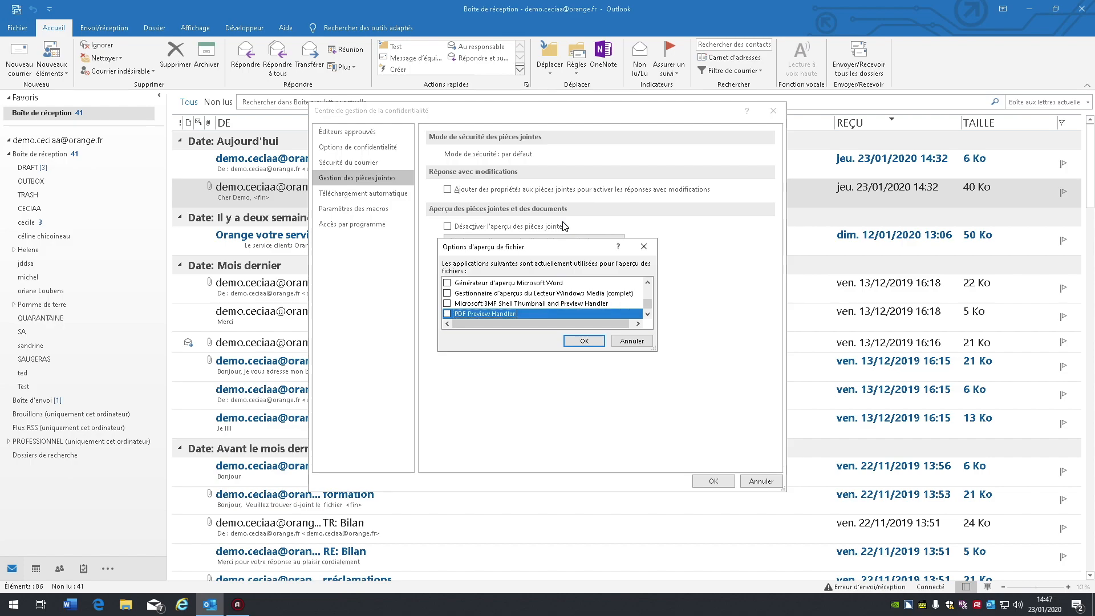
key(Down)
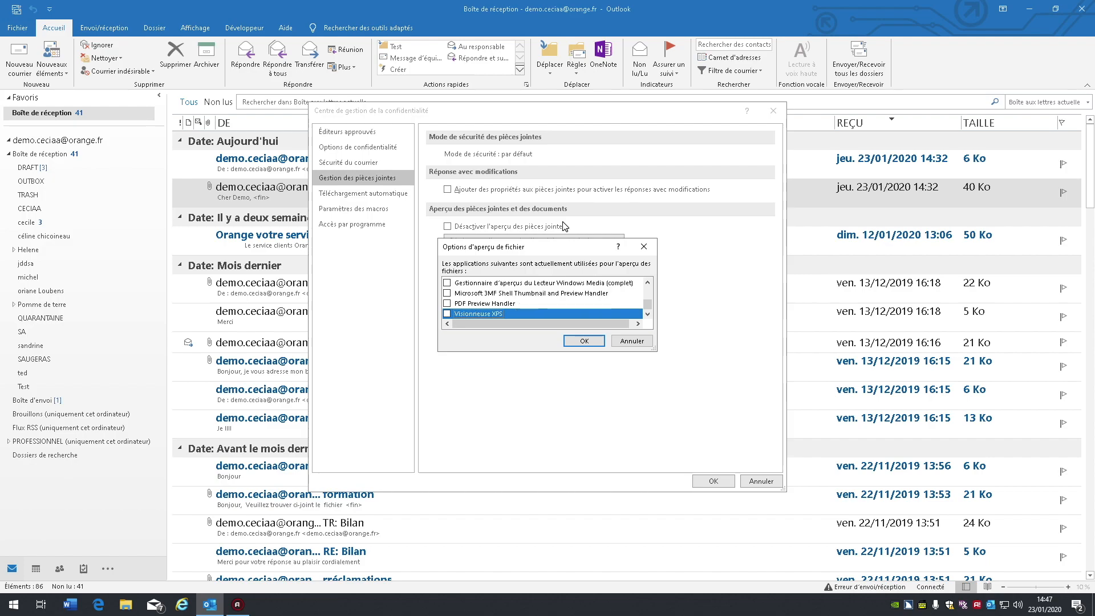
key(Return)
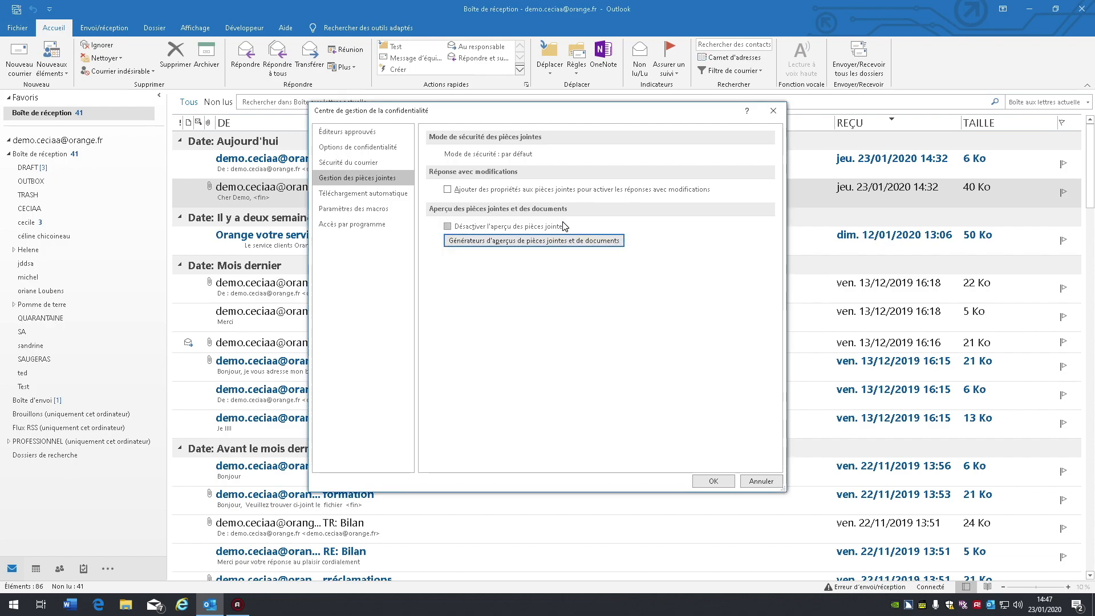
Accept the Trust Center settings and the Outlook options to return to the inbox.
key(Tab)
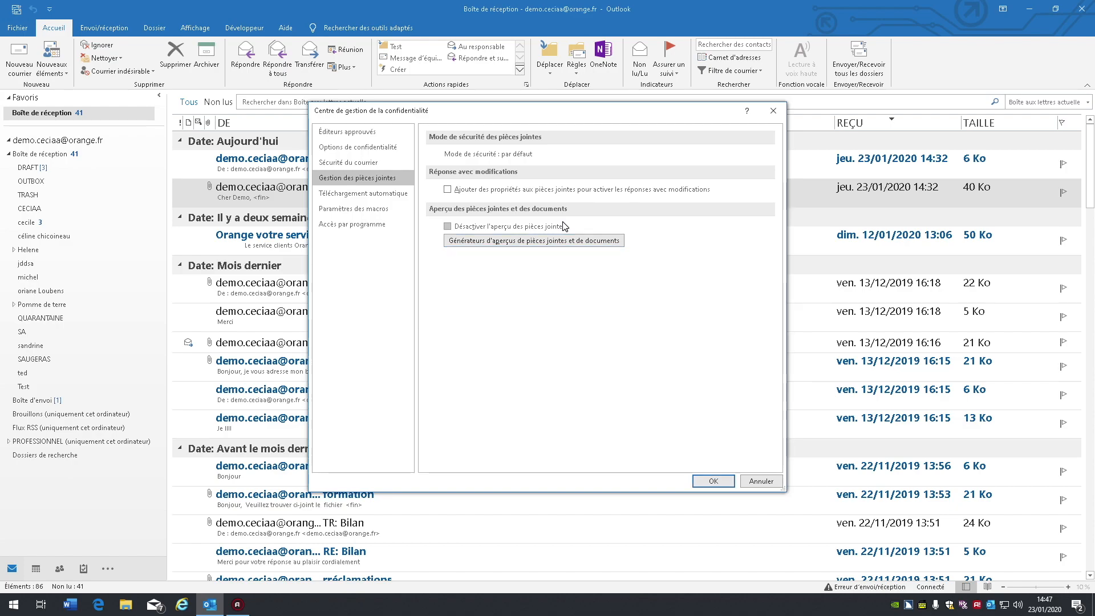
key(Return)
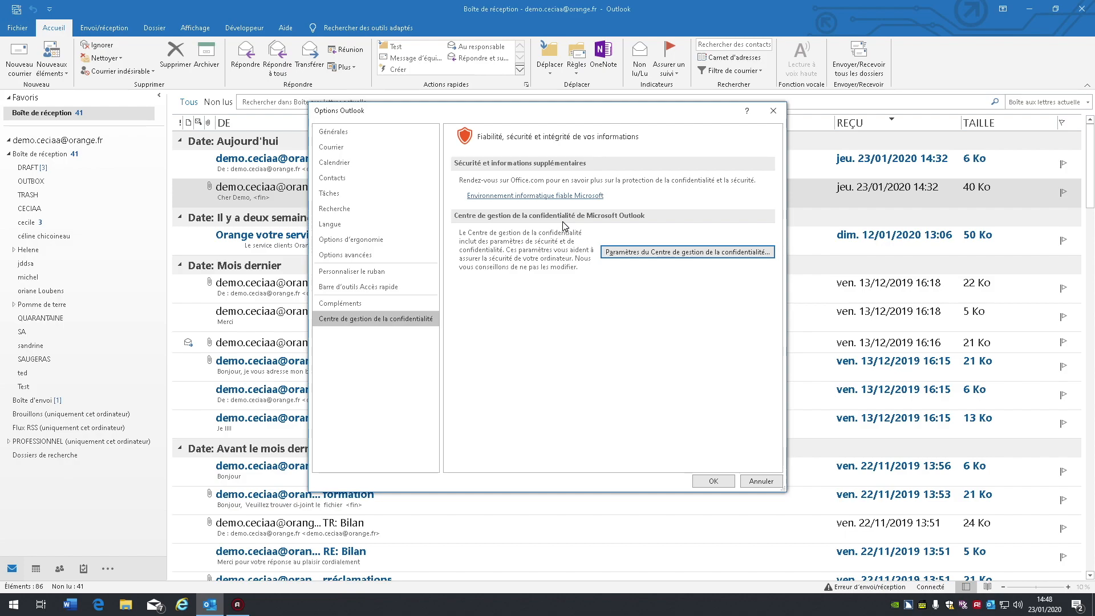
key(Tab)
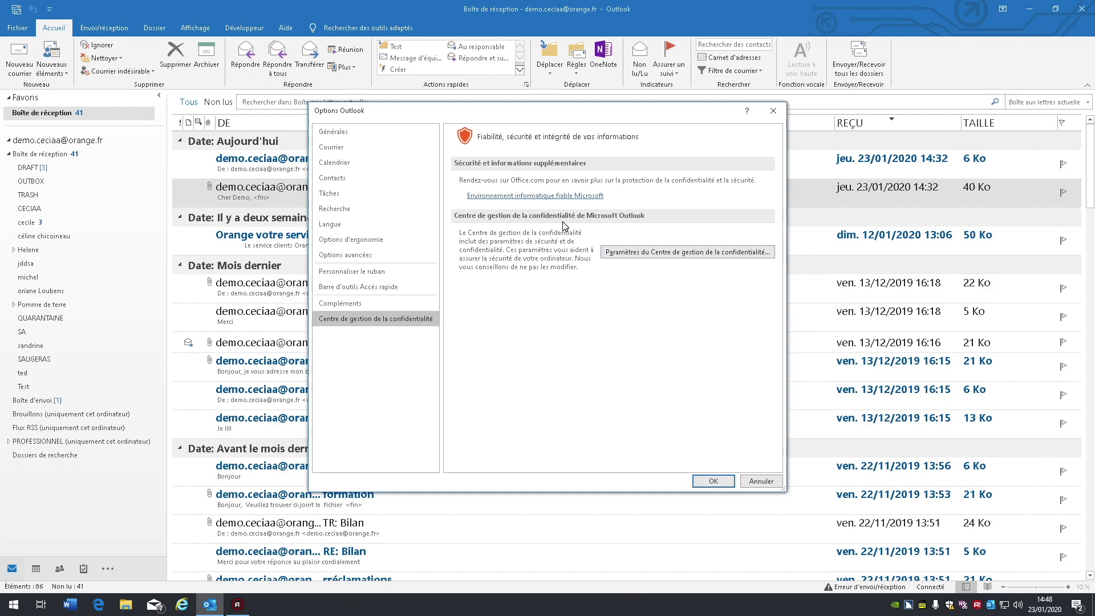
key(Return)
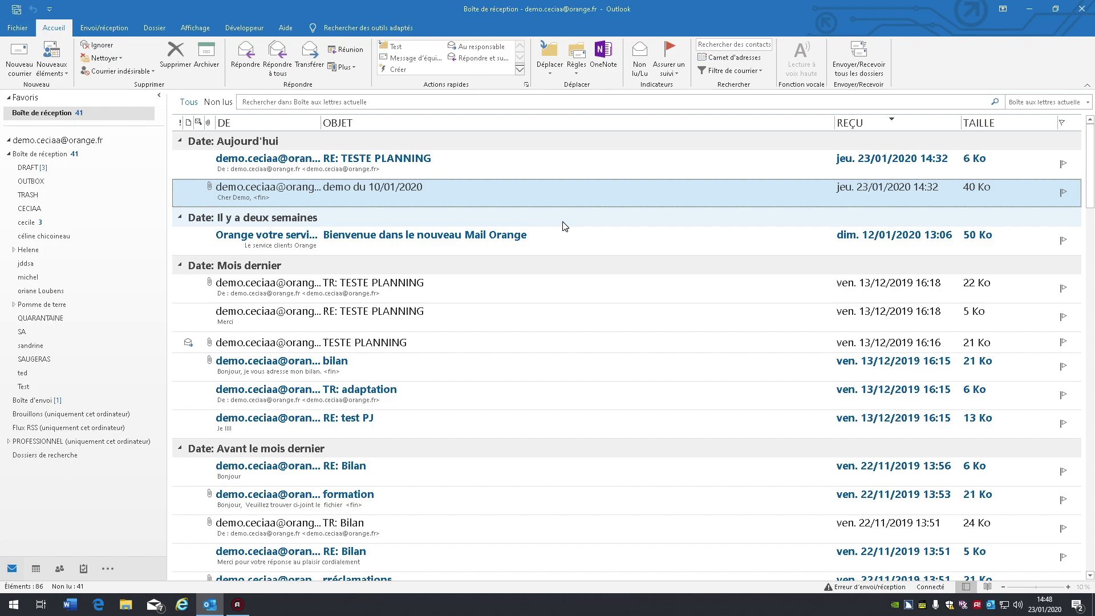
Open the message "TR: TESTE PLANNING" from the inbox and open its attachment Isis.xlsx in Excel.
key(Down)
key(Down)
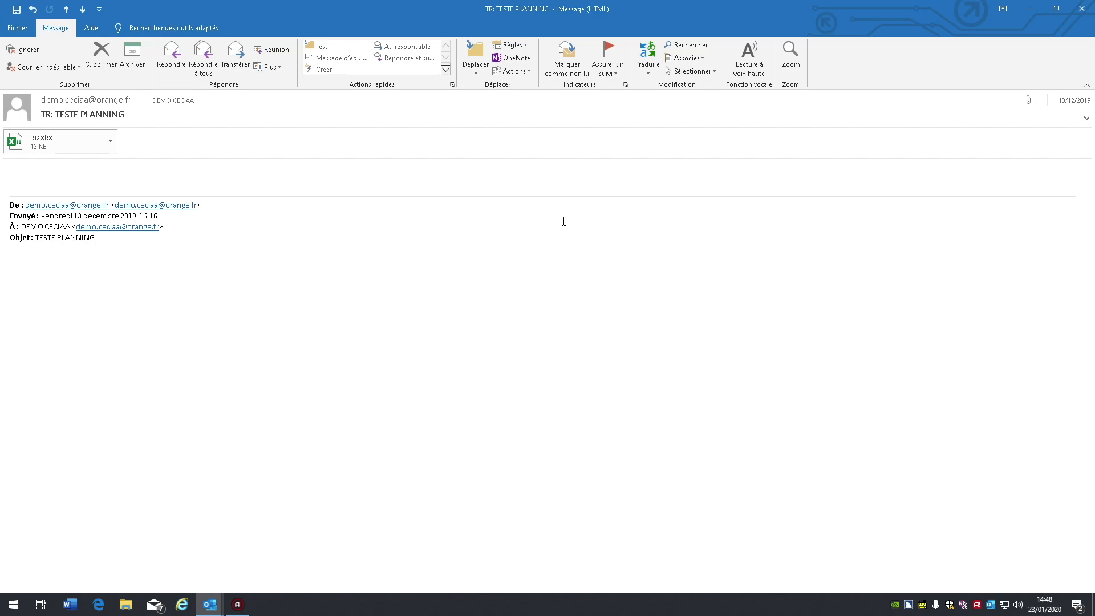
key(shift+Tab)
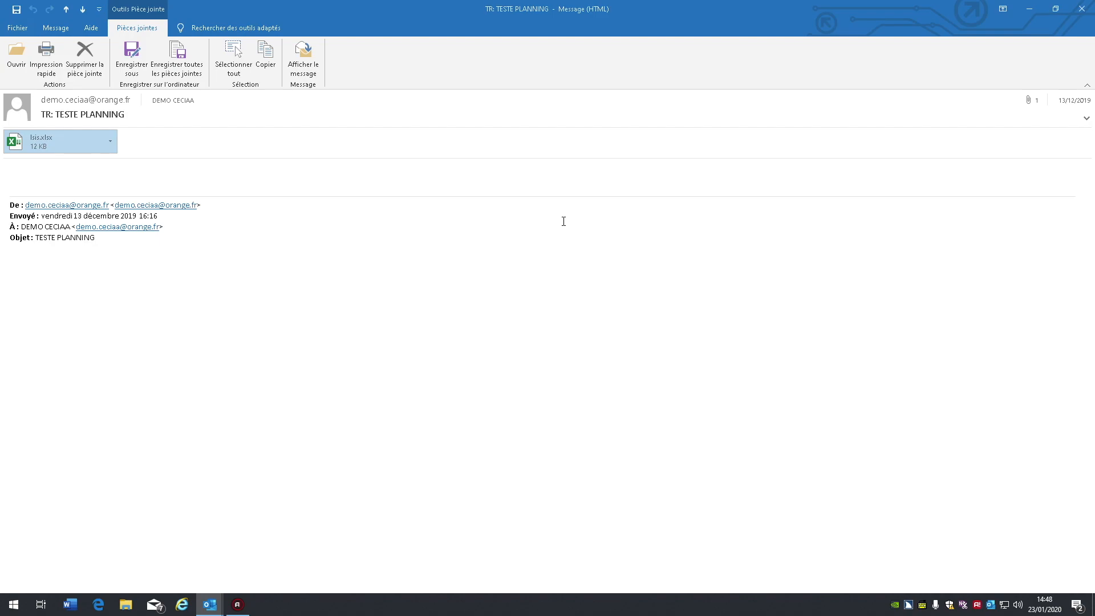
click(564, 222)
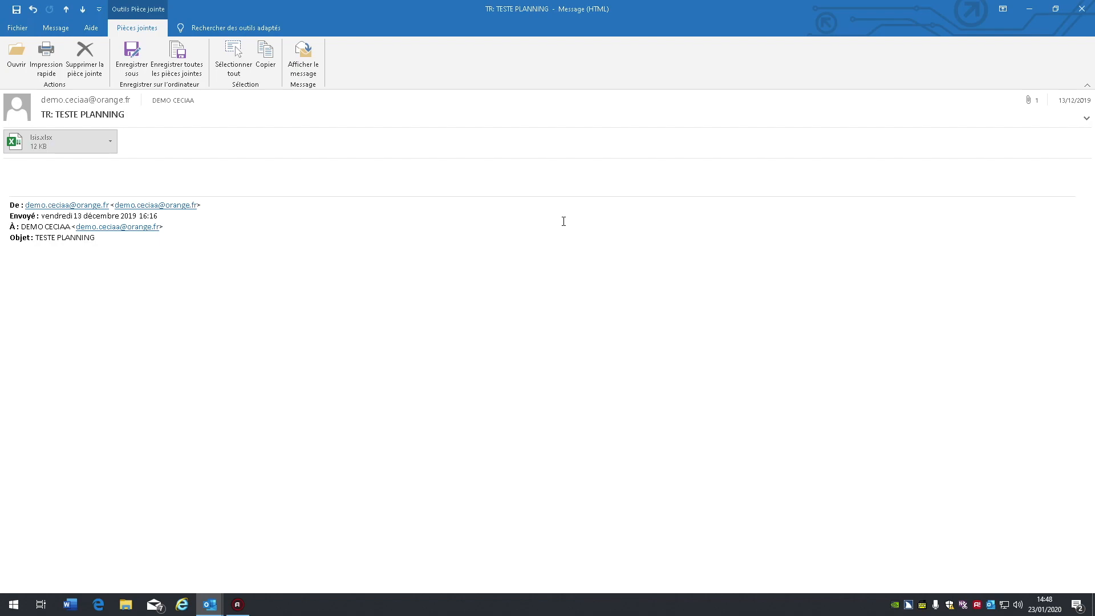
key(ctrl+z)
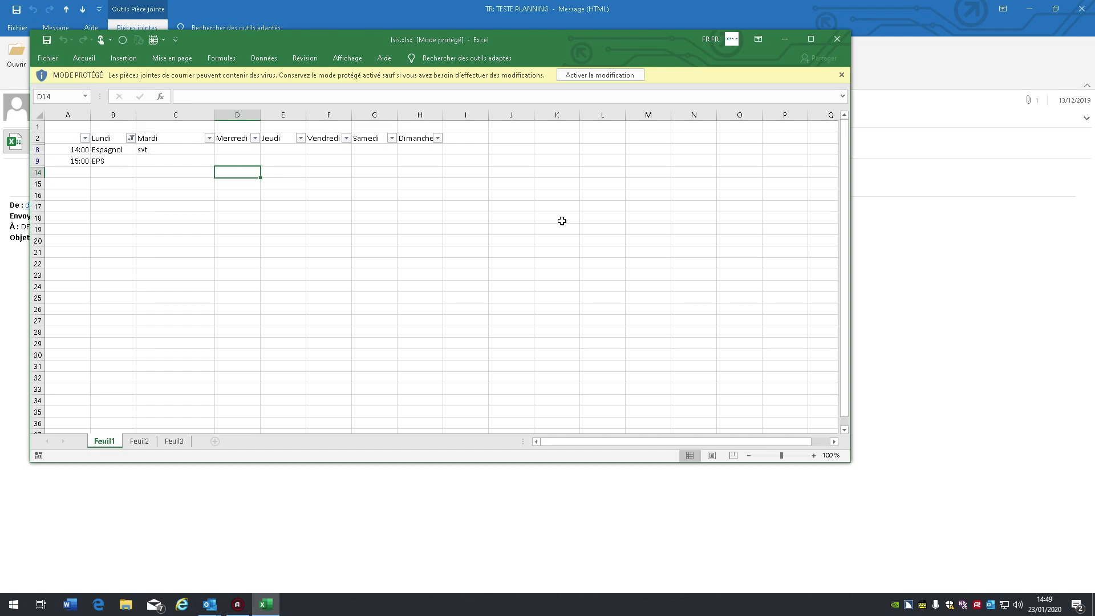
Browse the timetable on Feuil1 from its first cell to the Espagnol entry under Lundi in cell B8.
key(ctrl+Home)
key(Down)
key(Right)
key(Down)
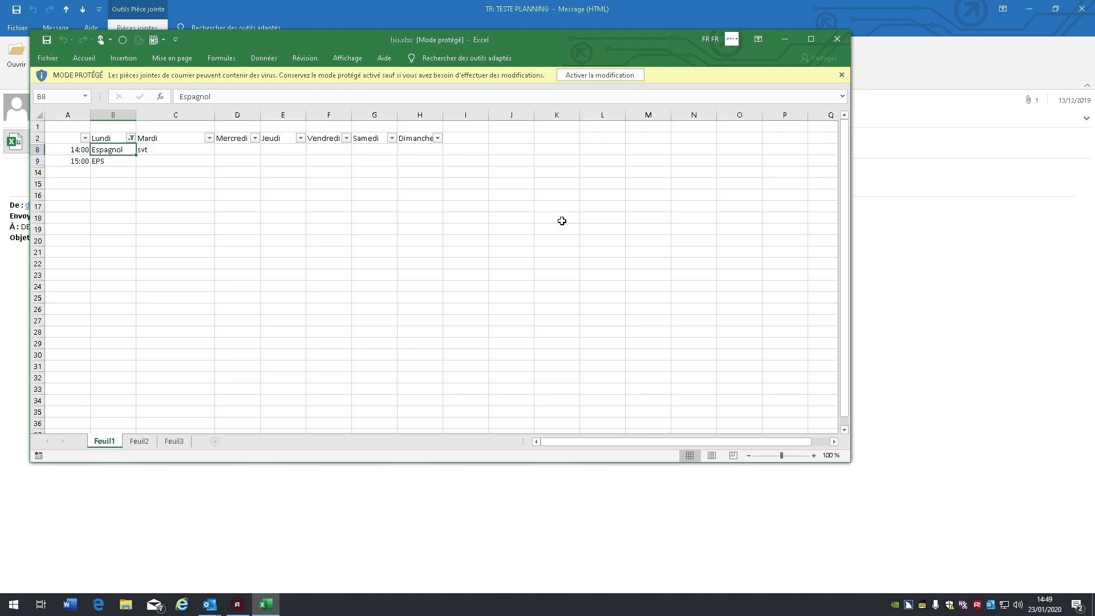
Close the Excel workbook and start saving the message's attachment Isis.xlsx with Enregistrer les pièces jointes.
key(alt+F4)
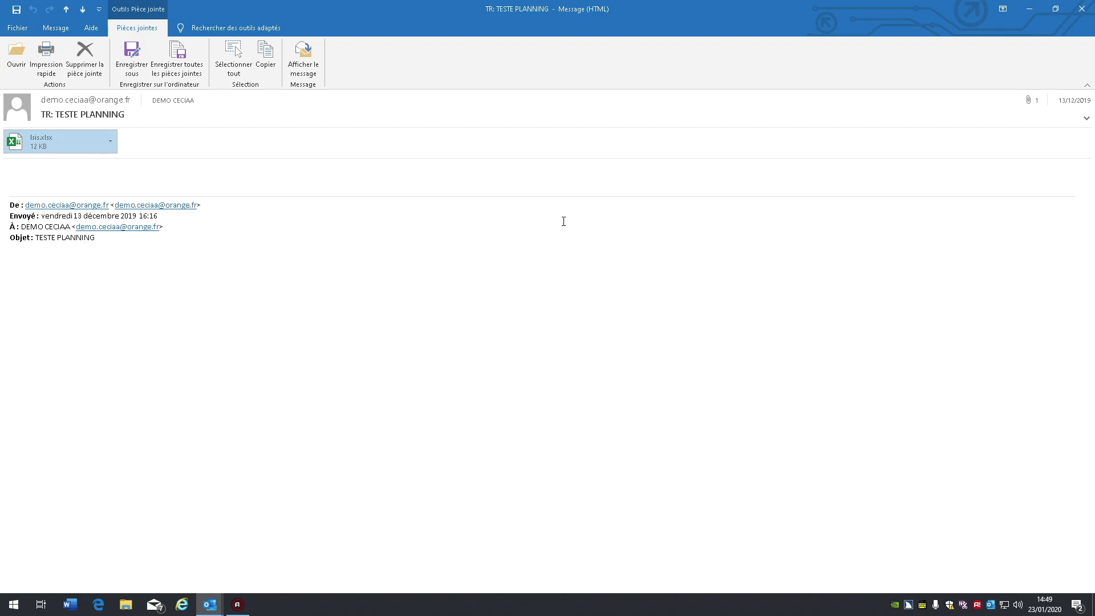
key(alt+f)
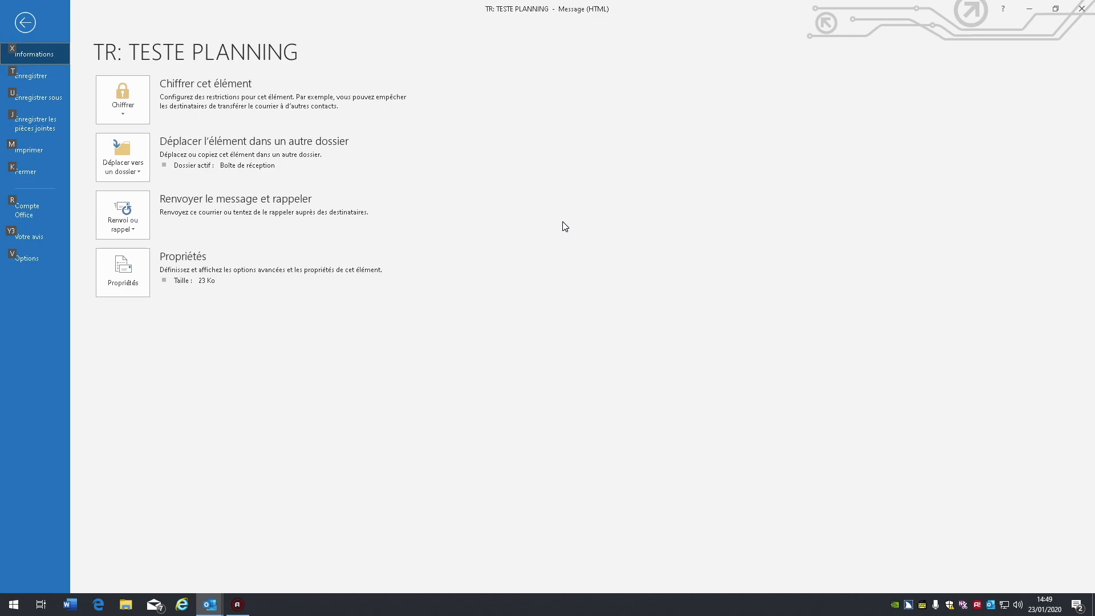
key(Down)
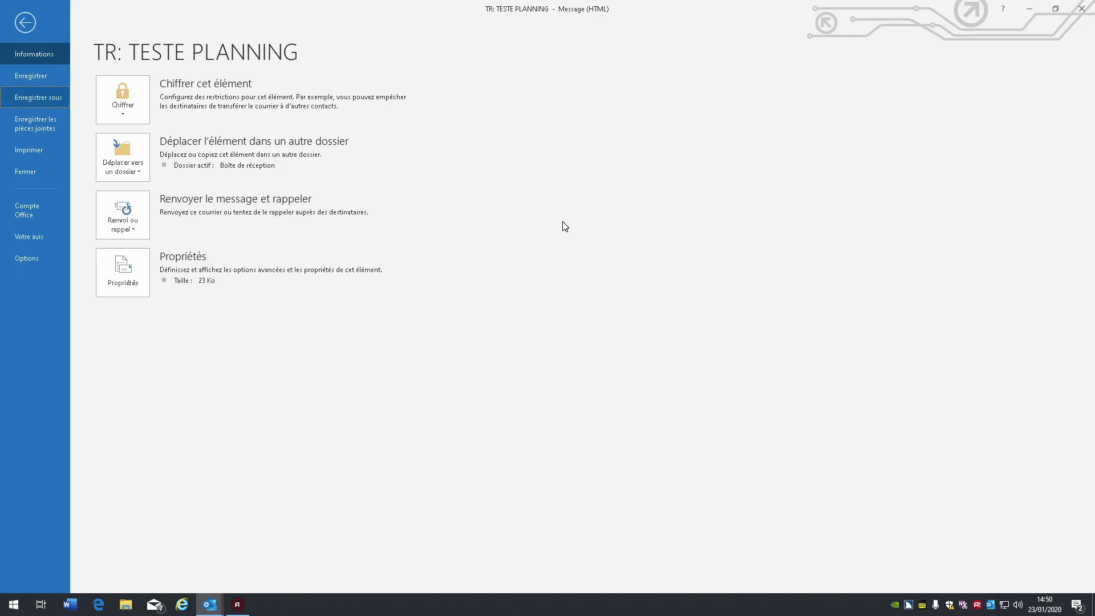
key(Down)
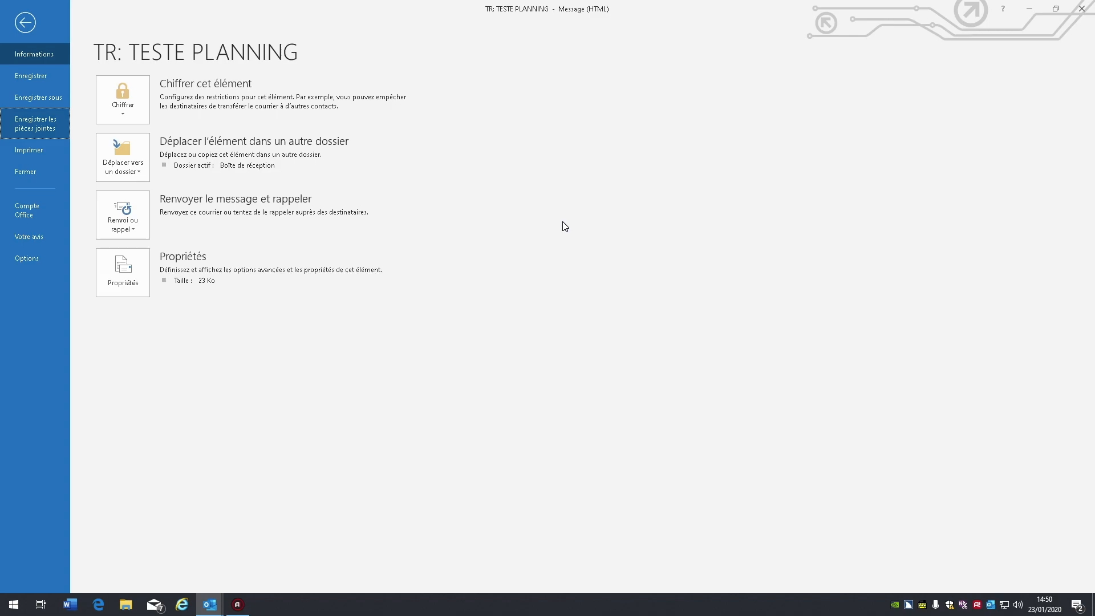
key(Return)
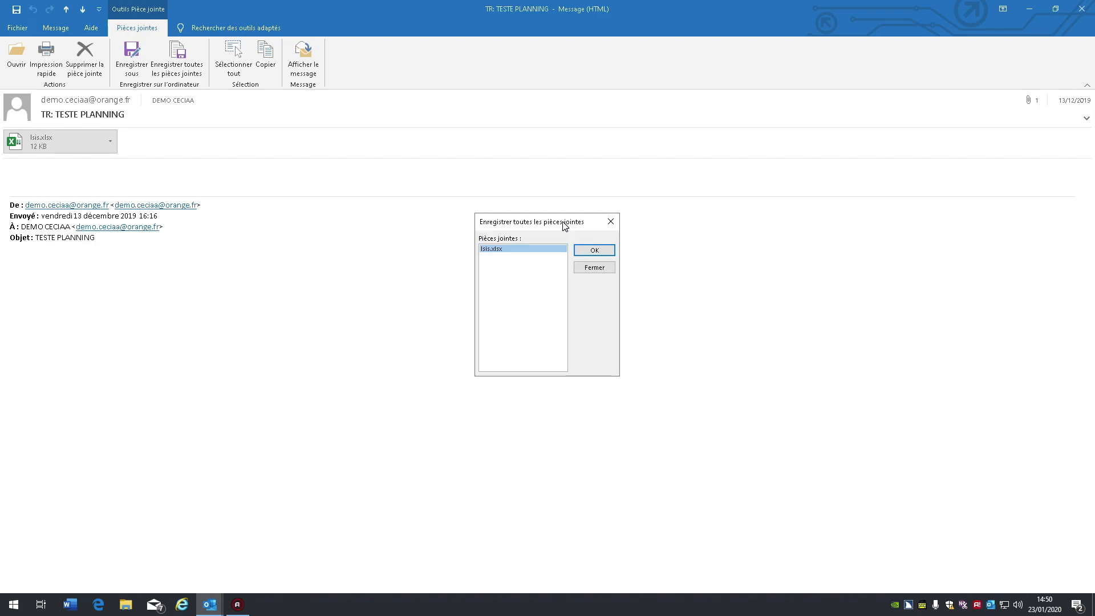
key(Return)
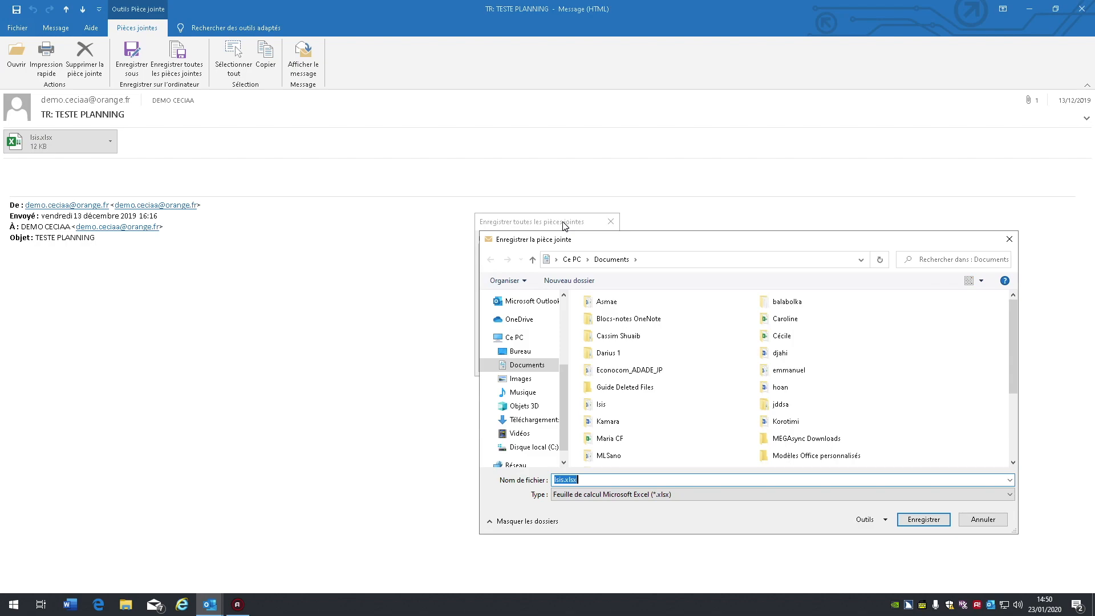
Create a folder named "pièce jointe" in Documents and save Isis.xlsx in it.
key(shift+Tab)
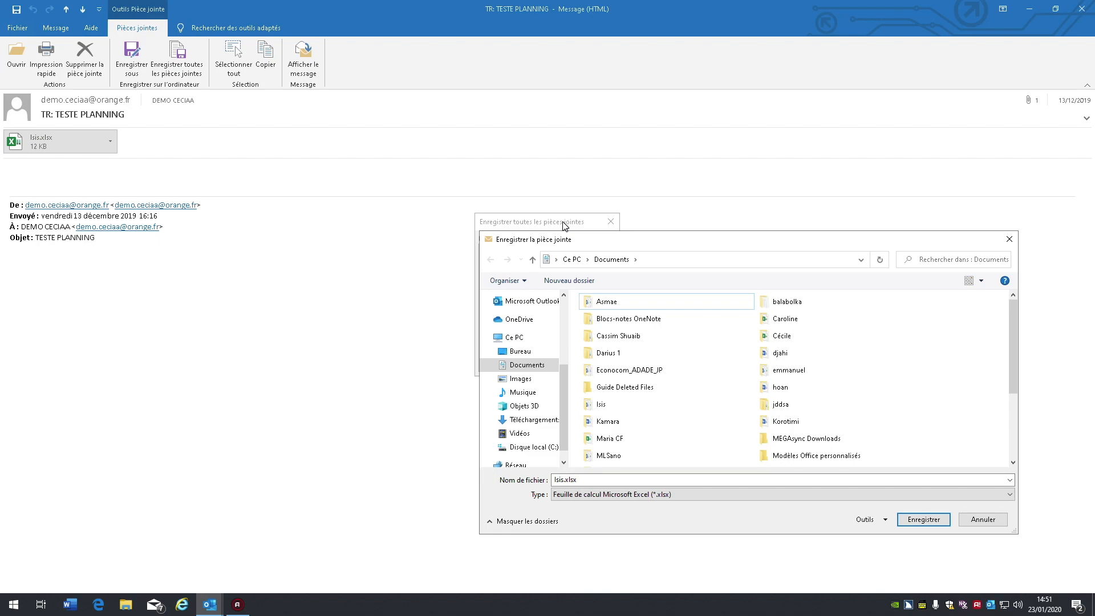
key(Down)
key(Down)
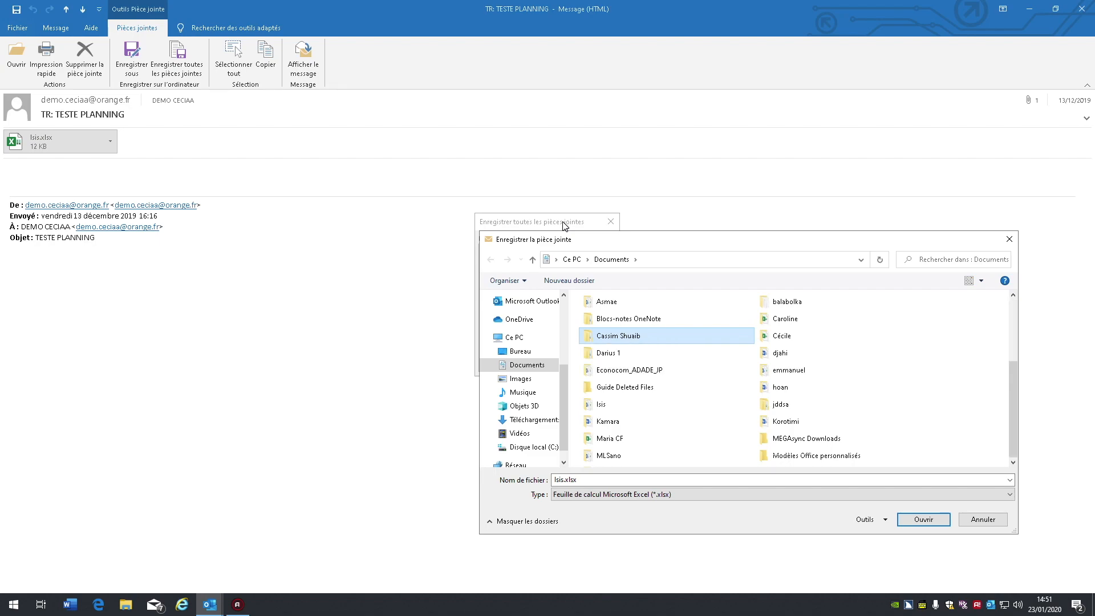
key(ctrl+shift+n)
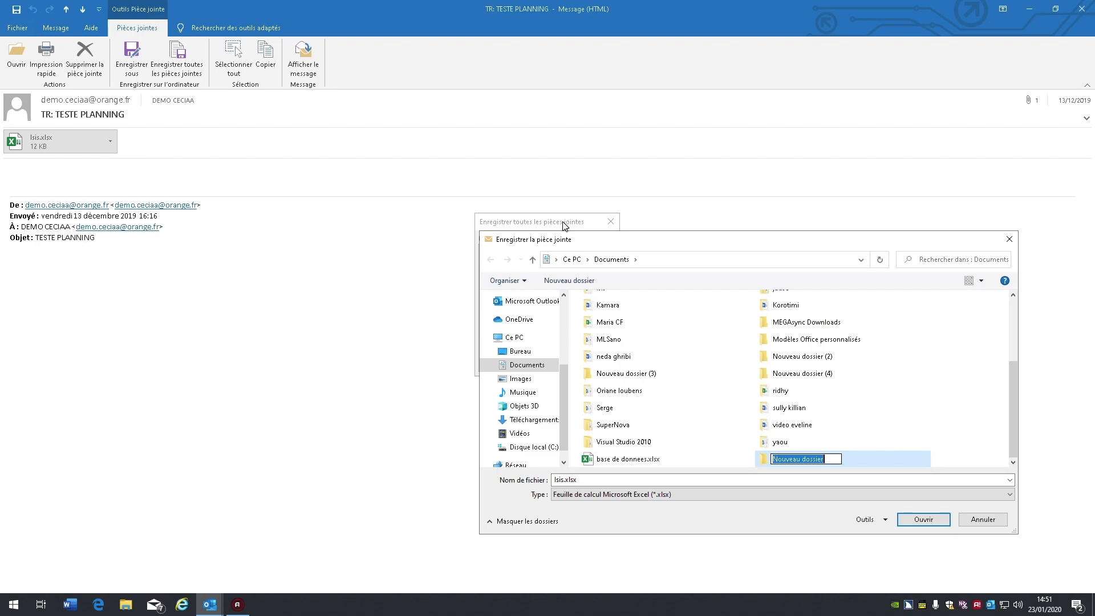
text(pi)
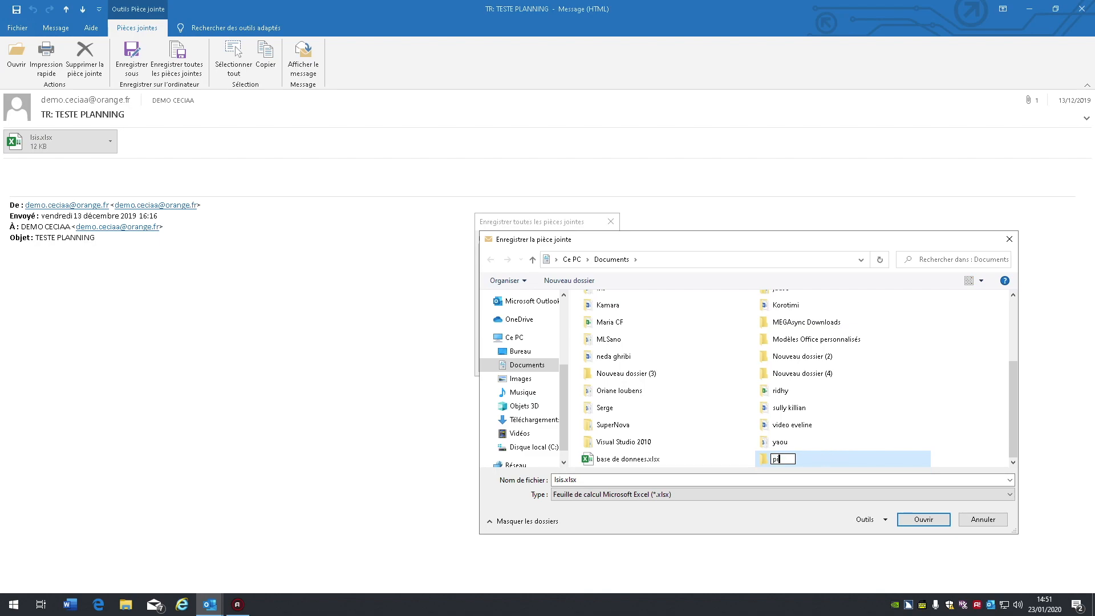
text(èce jointe)
key(Return)
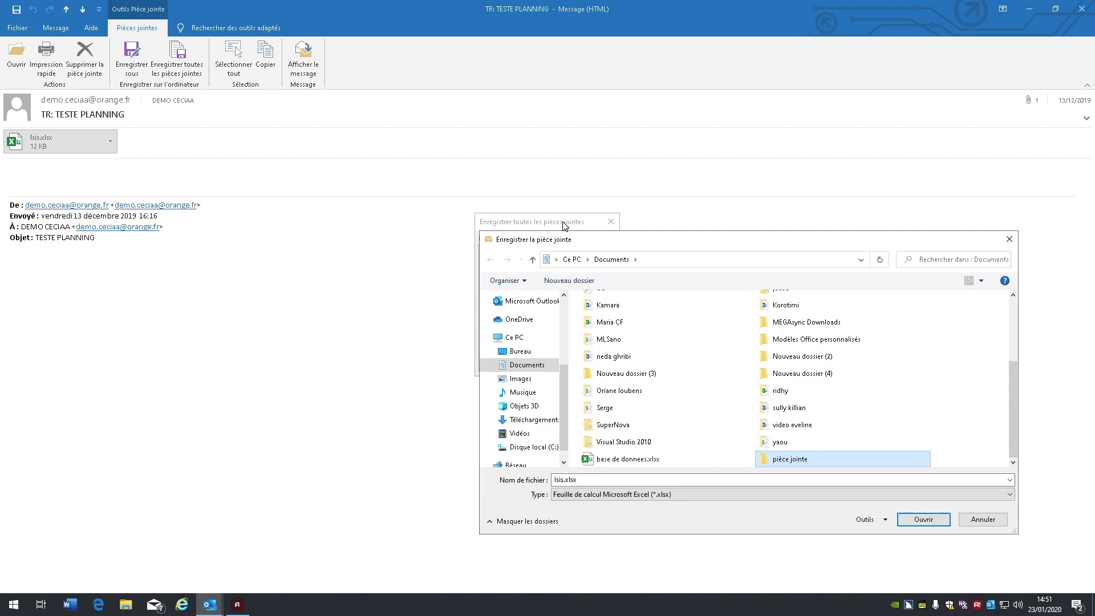
key(Return)
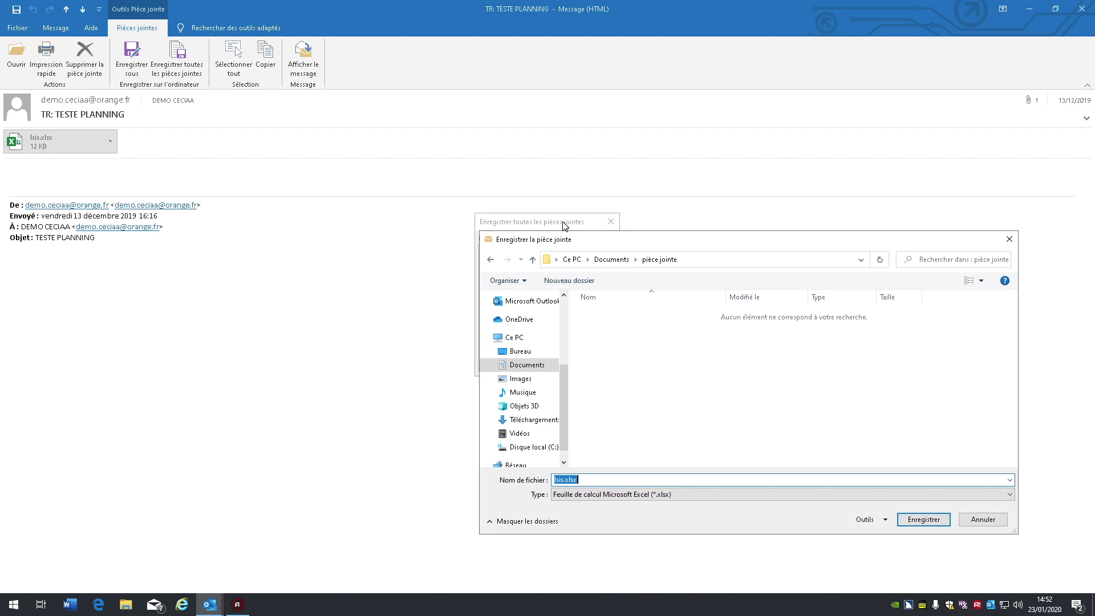
key(Return)
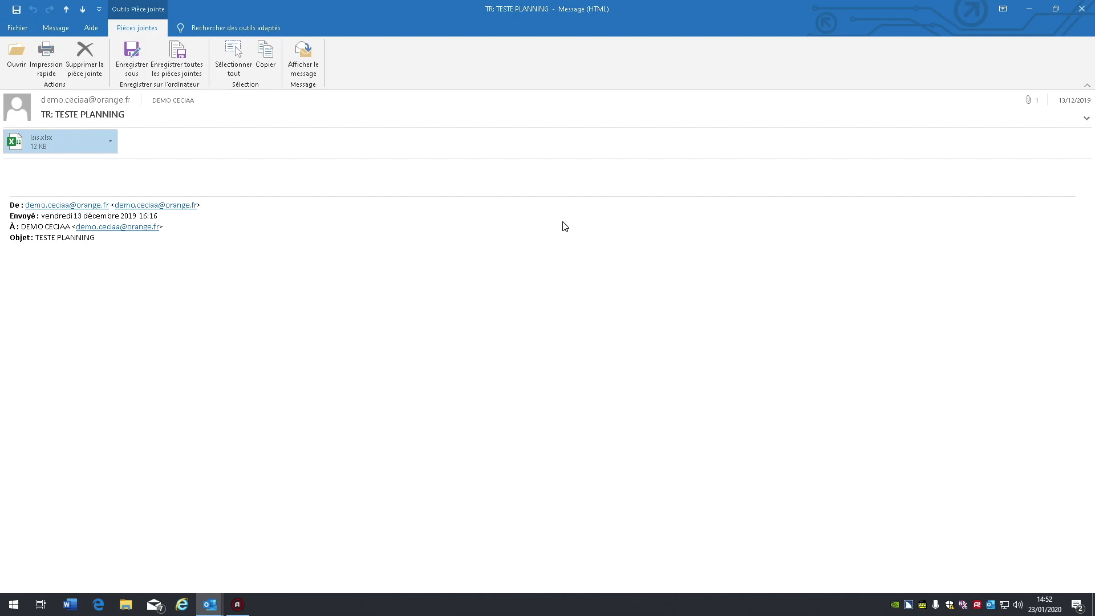
Close the received message, create a new blank message and go past the recipient and subject fields to its body.
key(Escape)
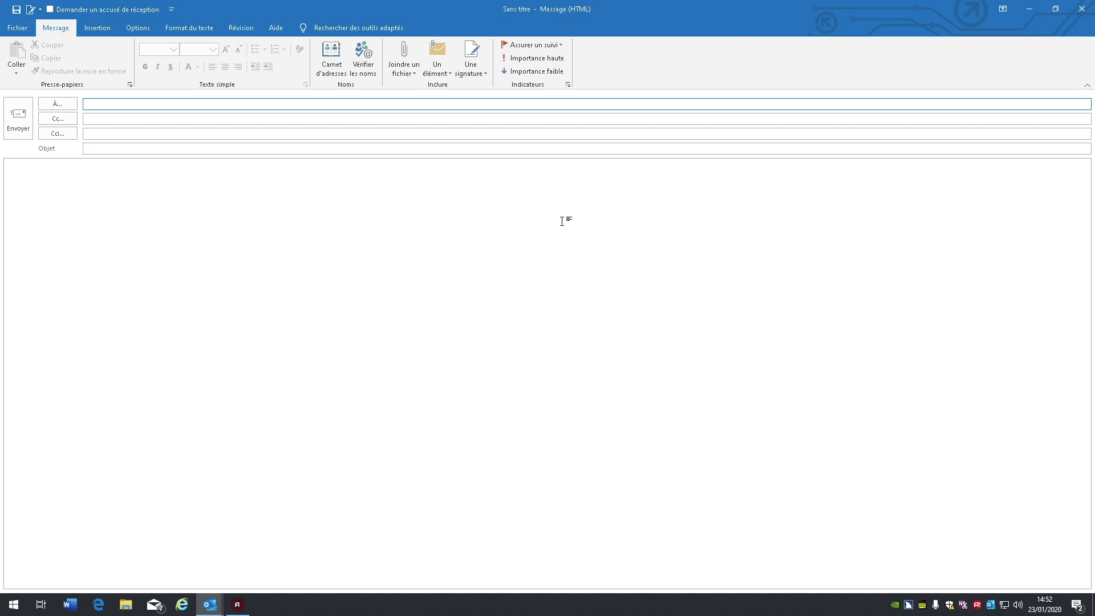
key(Tab)
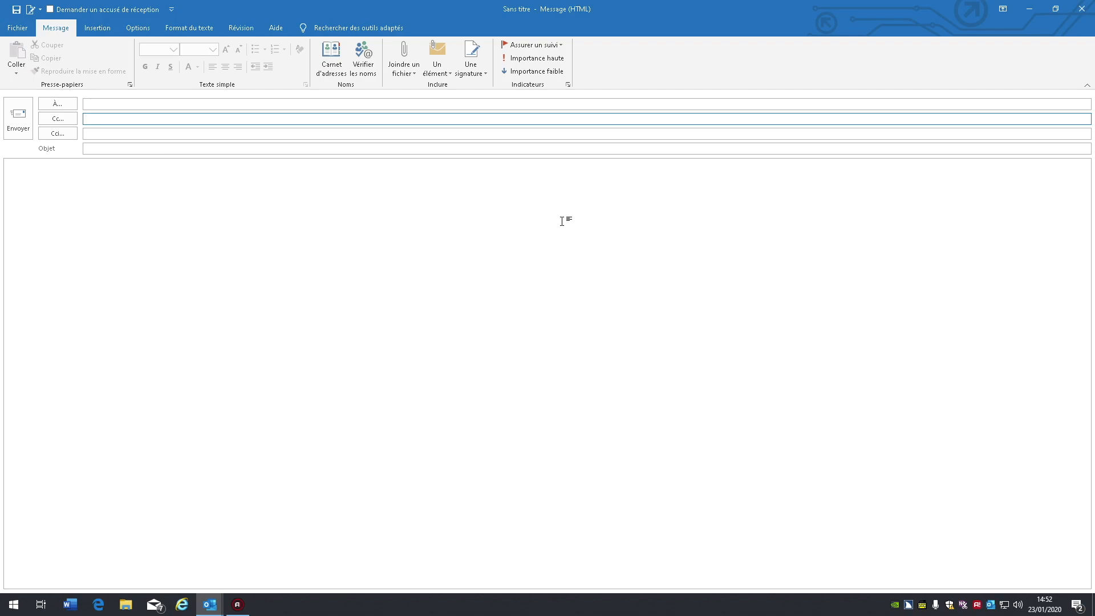
key(Tab)
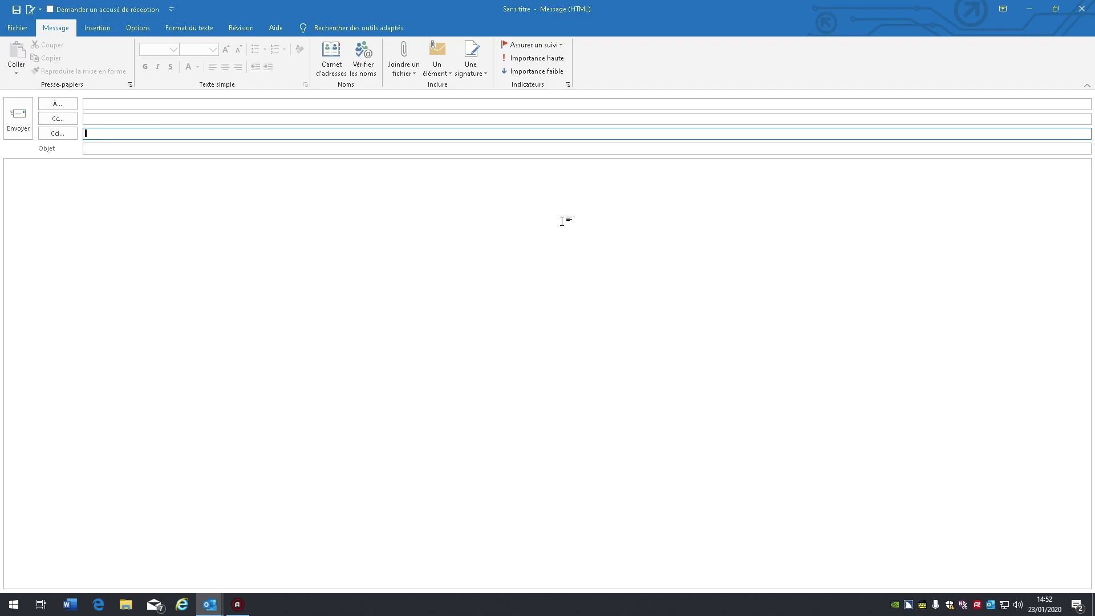
key(Tab)
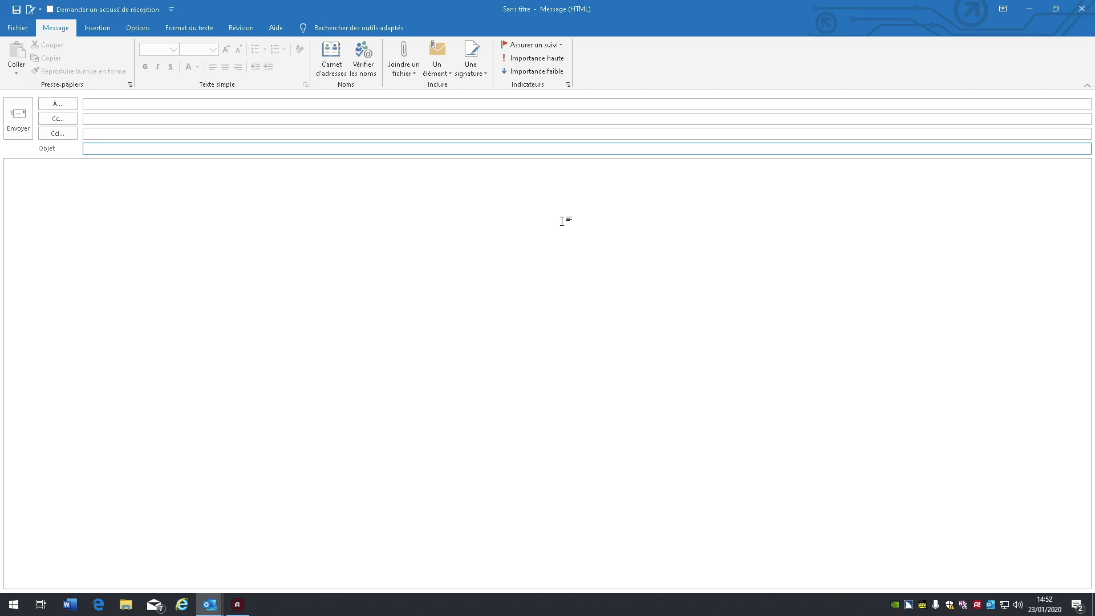
key(Tab)
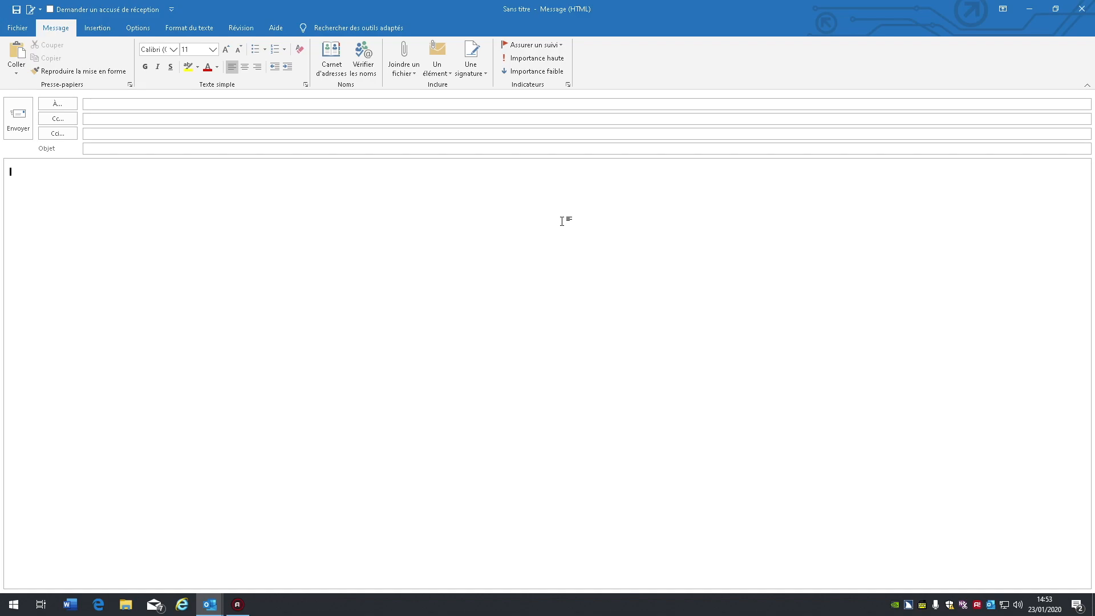
Review the recent items offered for attaching to the new message and choose to browse this PC for a file.
key(alt+n)
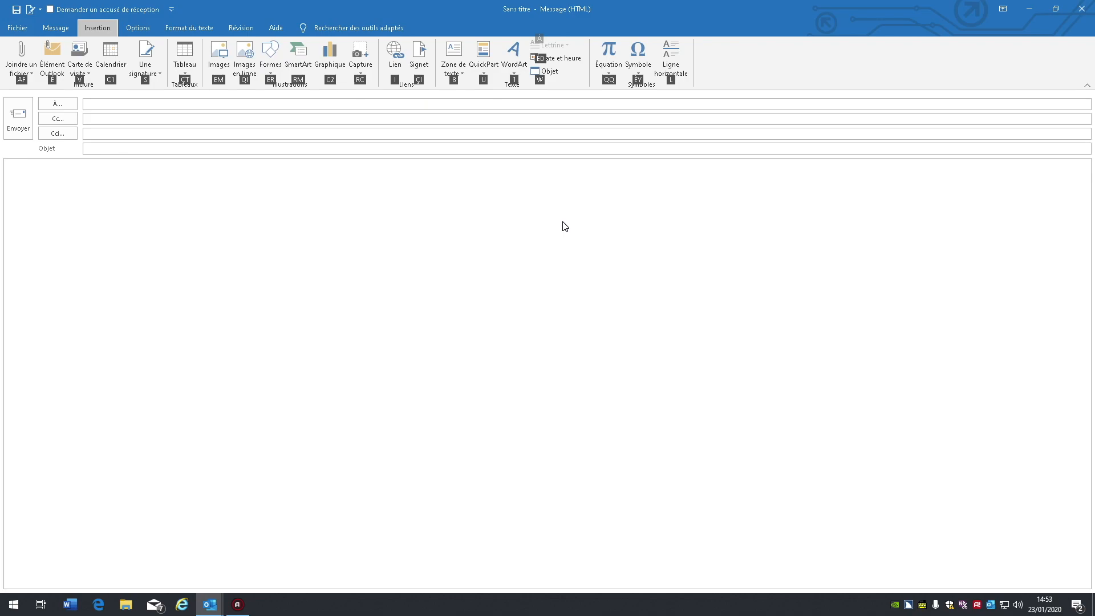
key(a)
key(f)
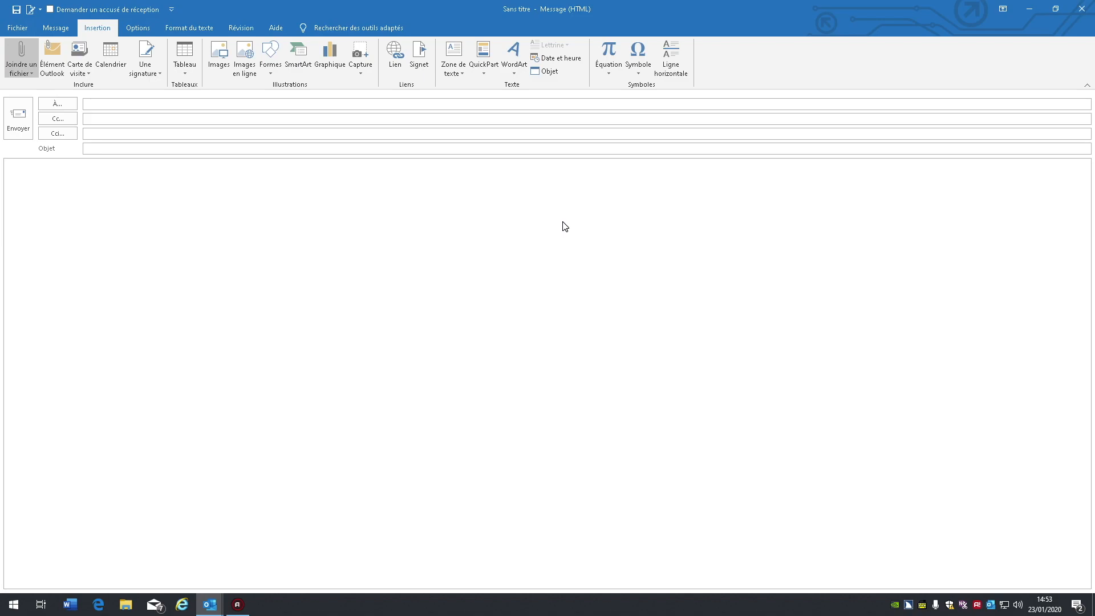
key(Return)
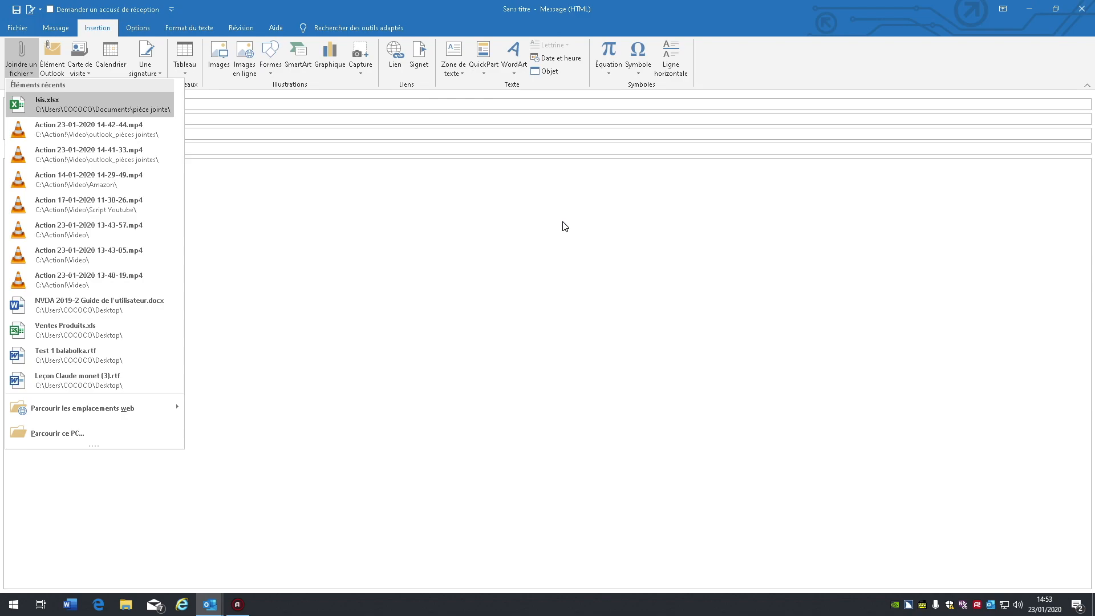
key(Down)
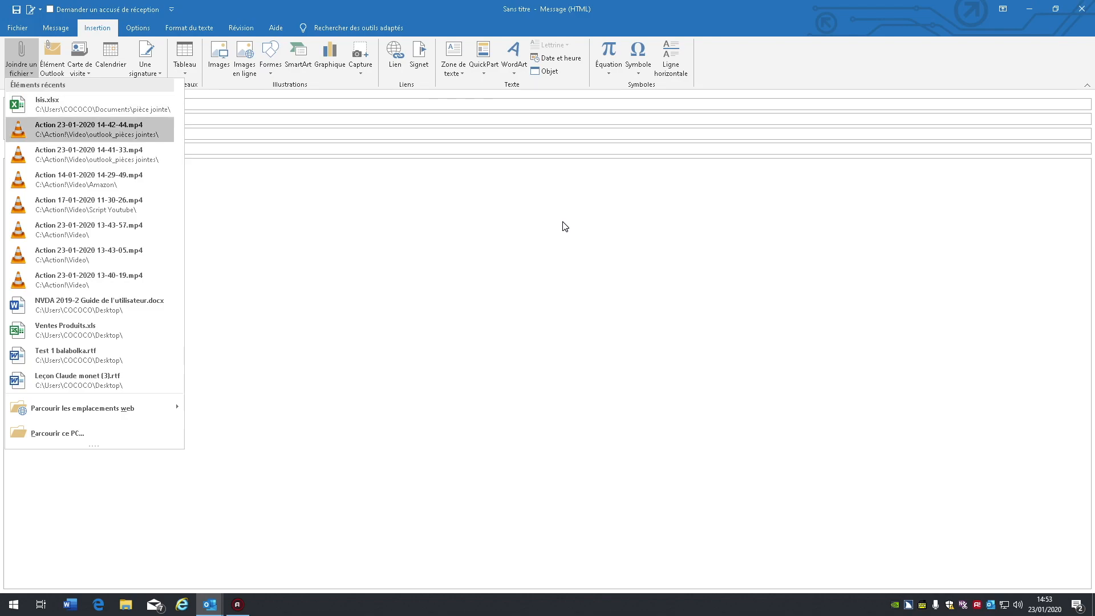
key(Down)
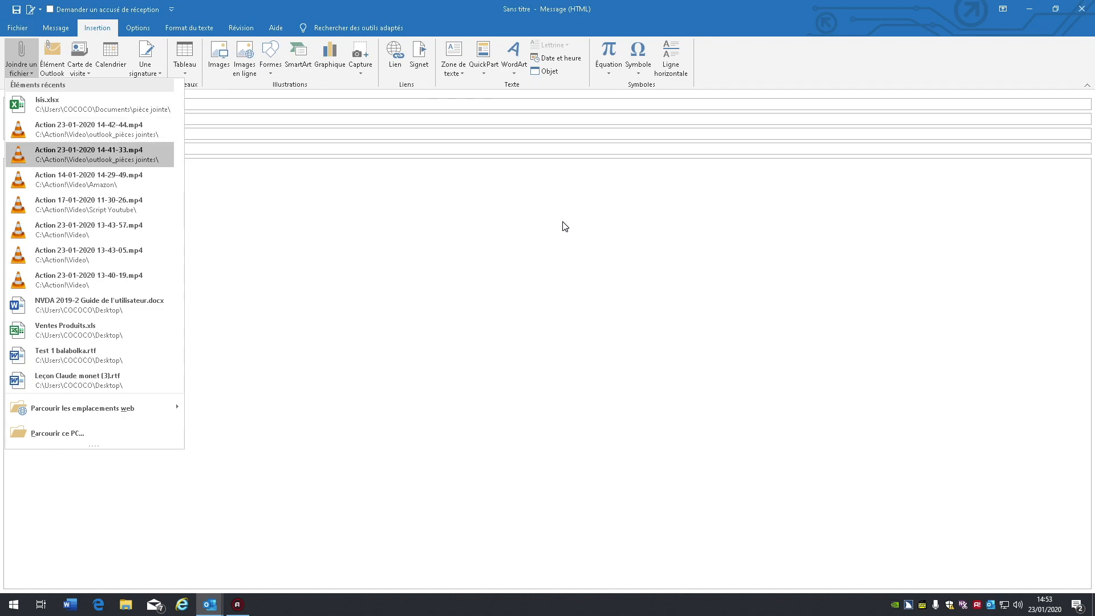
key(End)
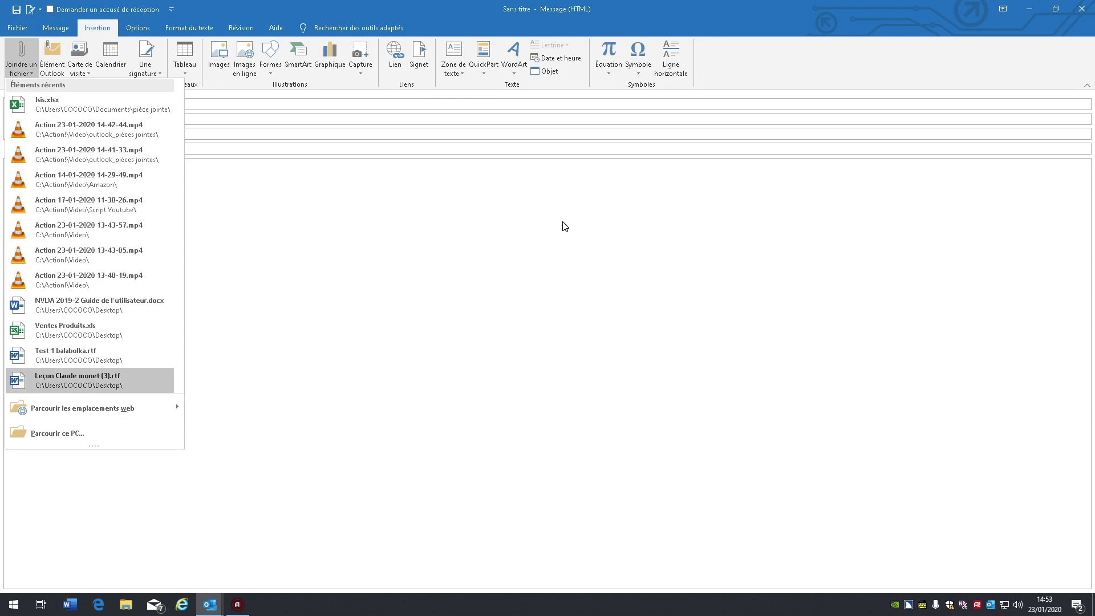
key(Down)
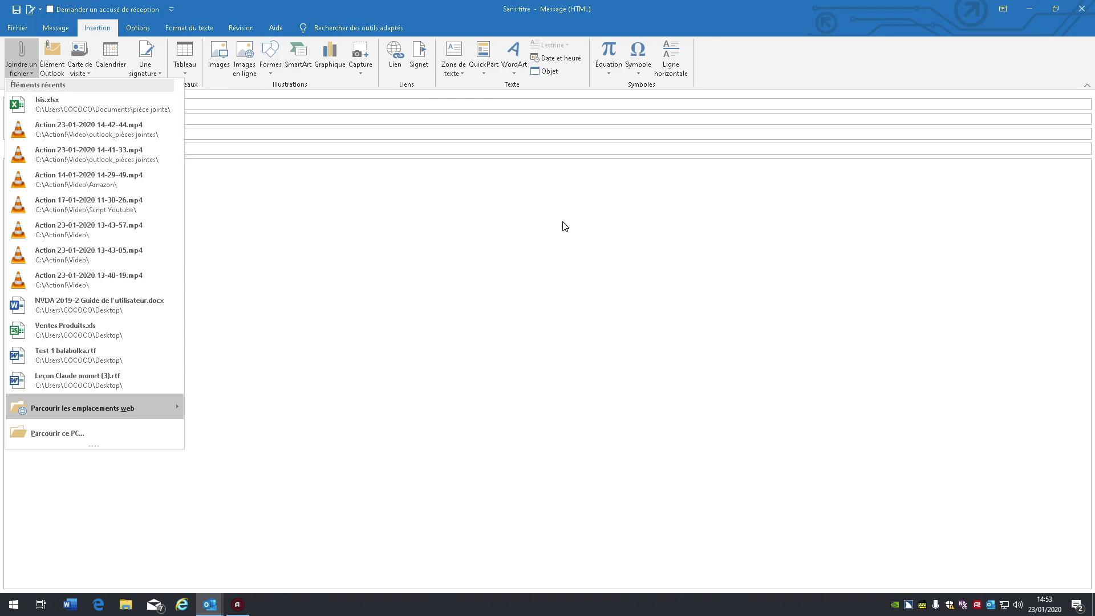
key(Down)
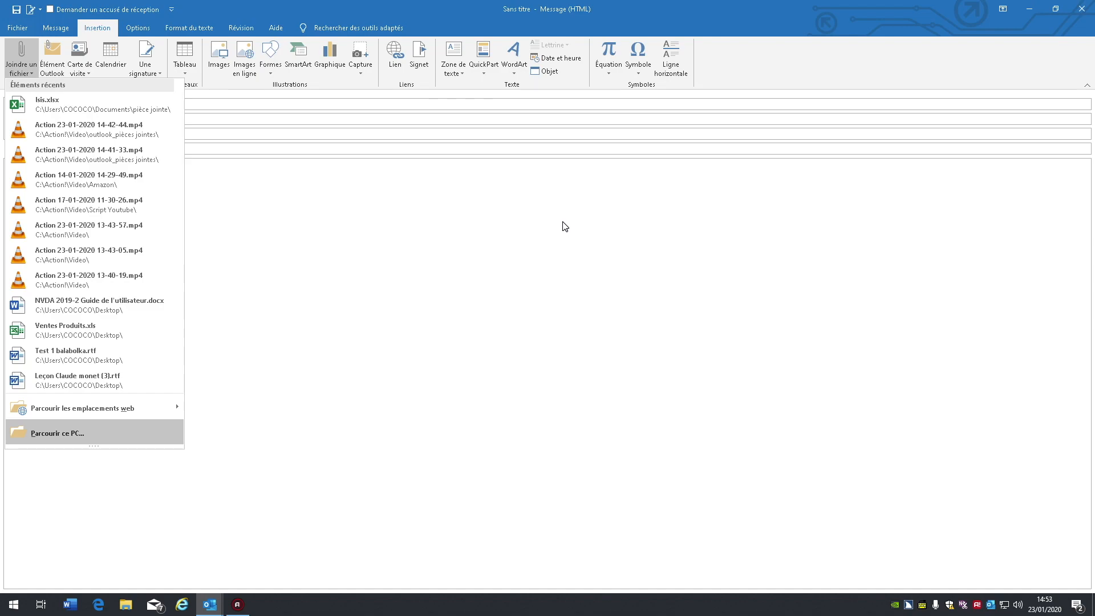
key(Return)
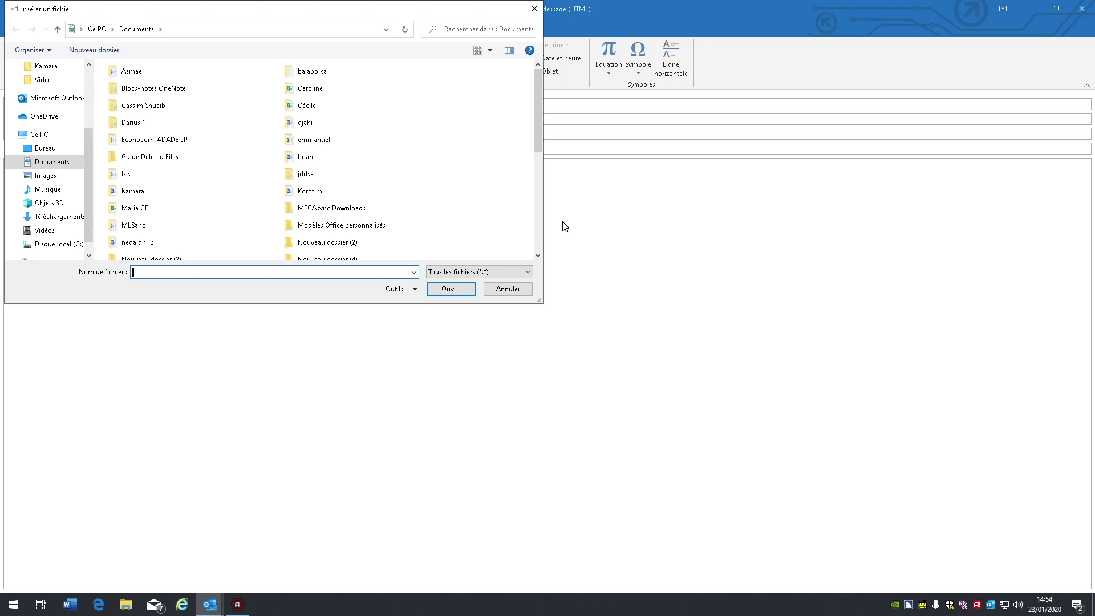
Attach Classeur1.xlsx to the message from the Dossier 2 subfolder of the third folder listed in Documents.
key(shift+Tab)
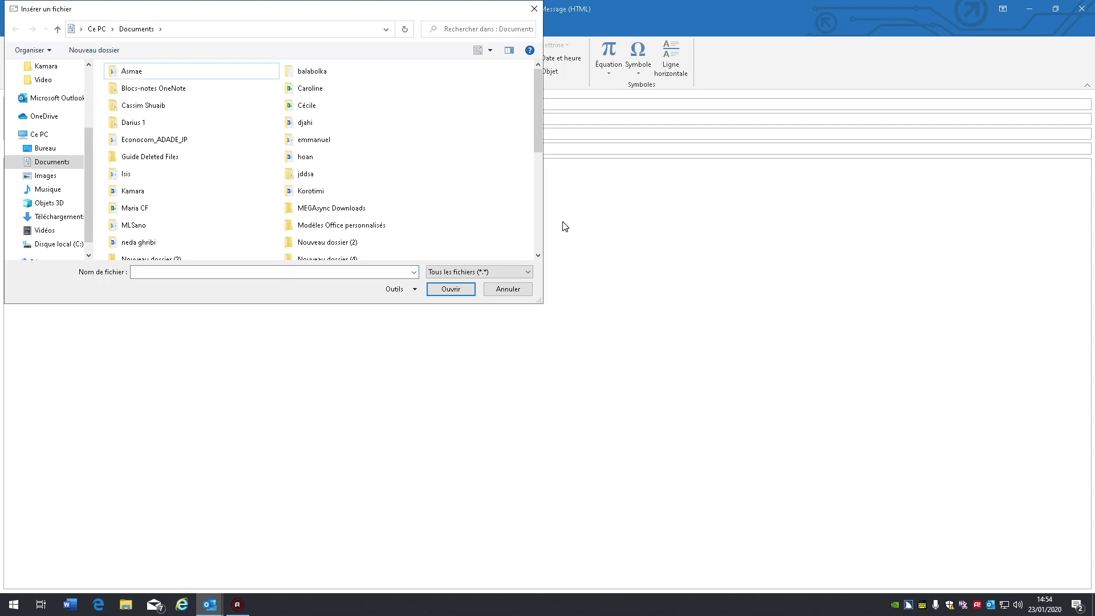
key(Down)
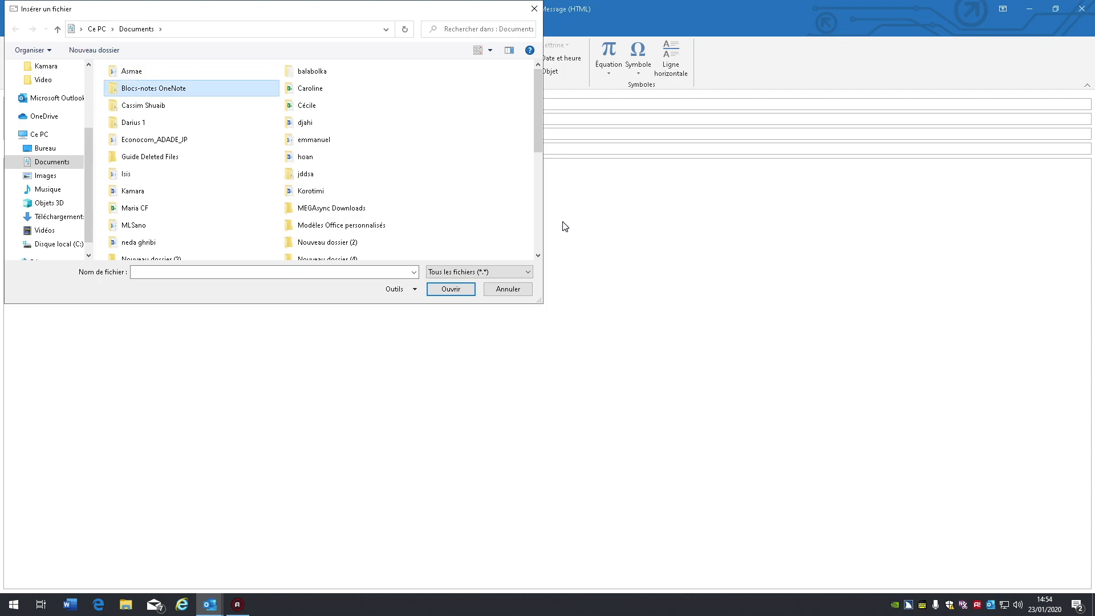
key(Down)
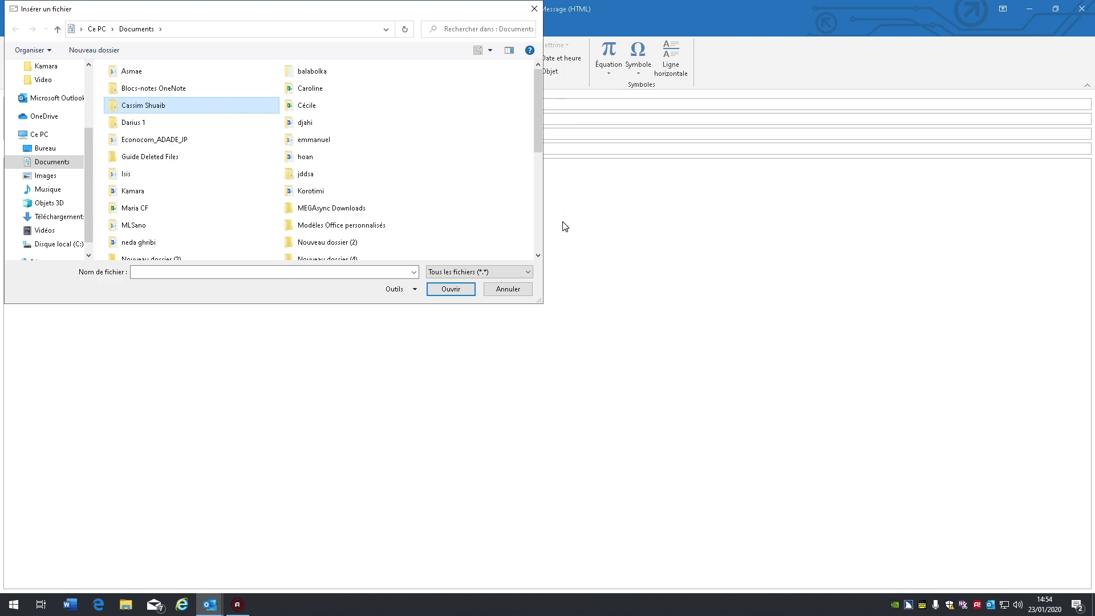
key(Return)
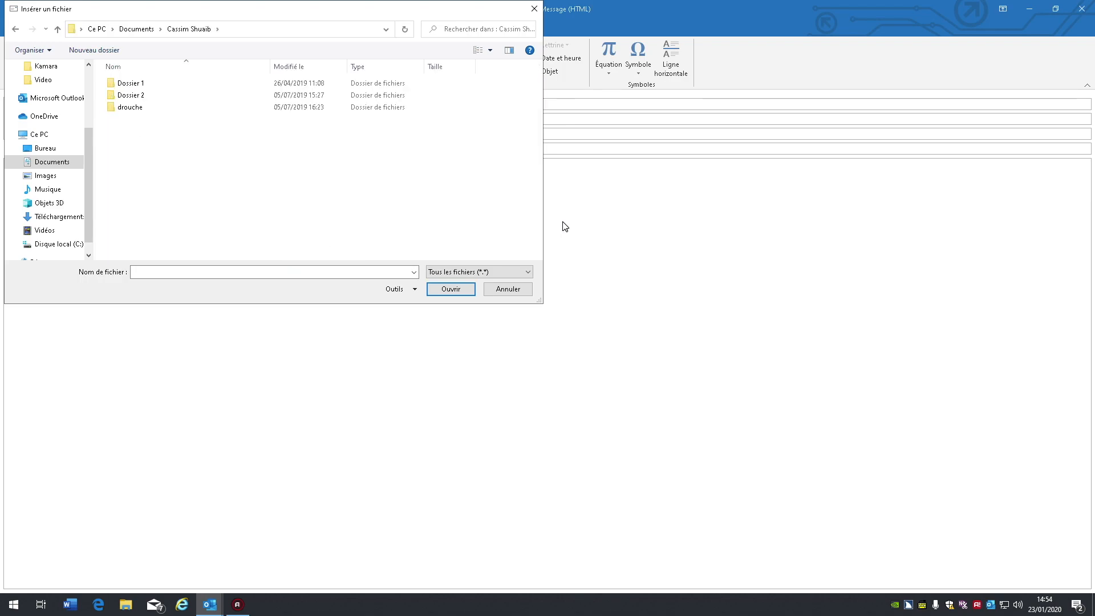
key(Down)
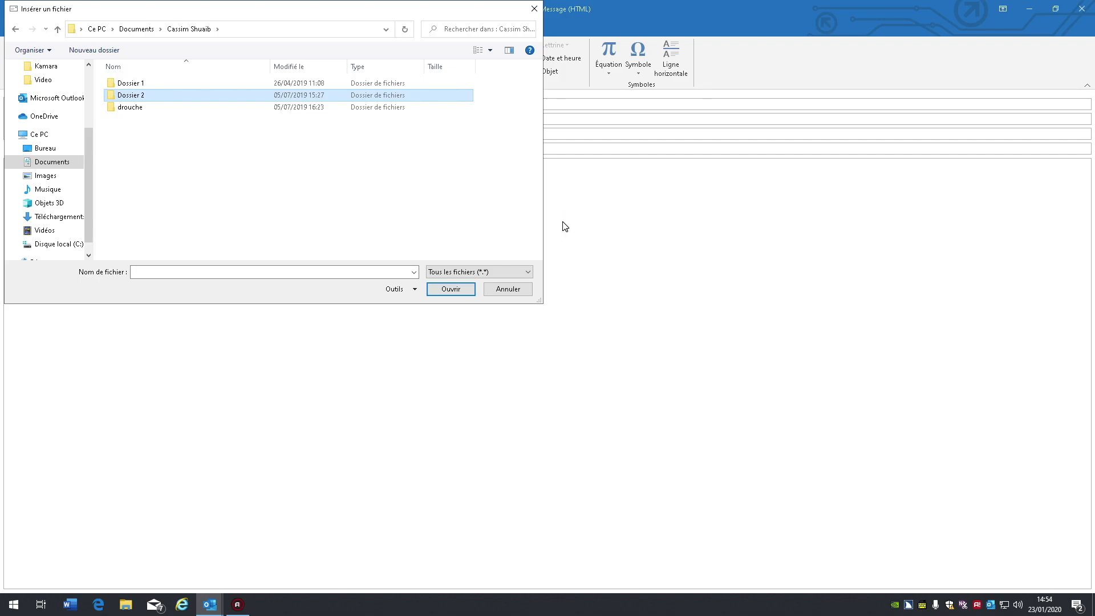
key(Return)
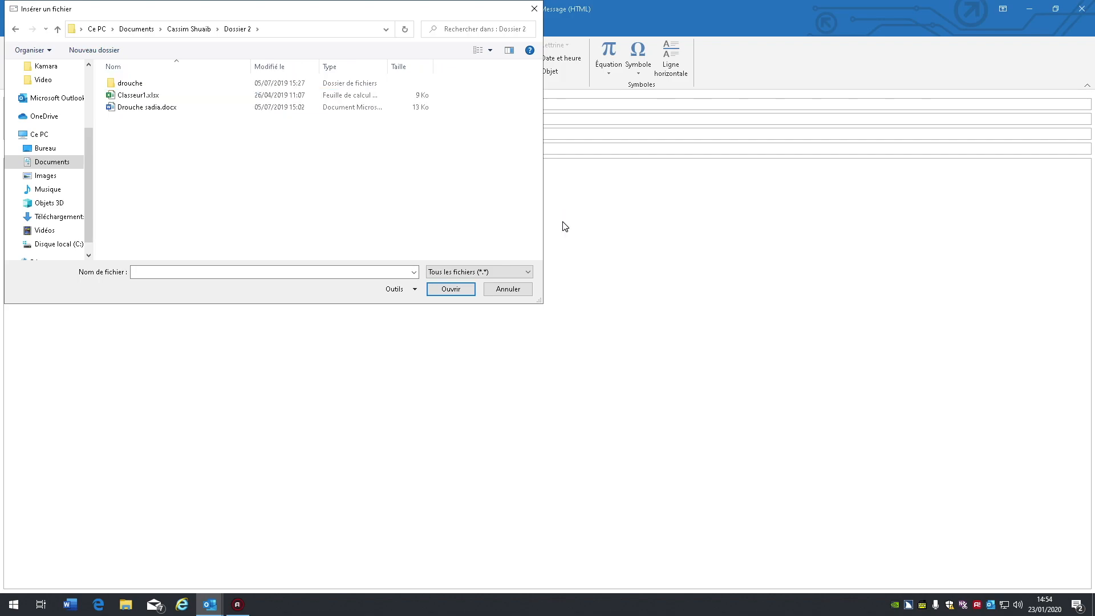
key(Down)
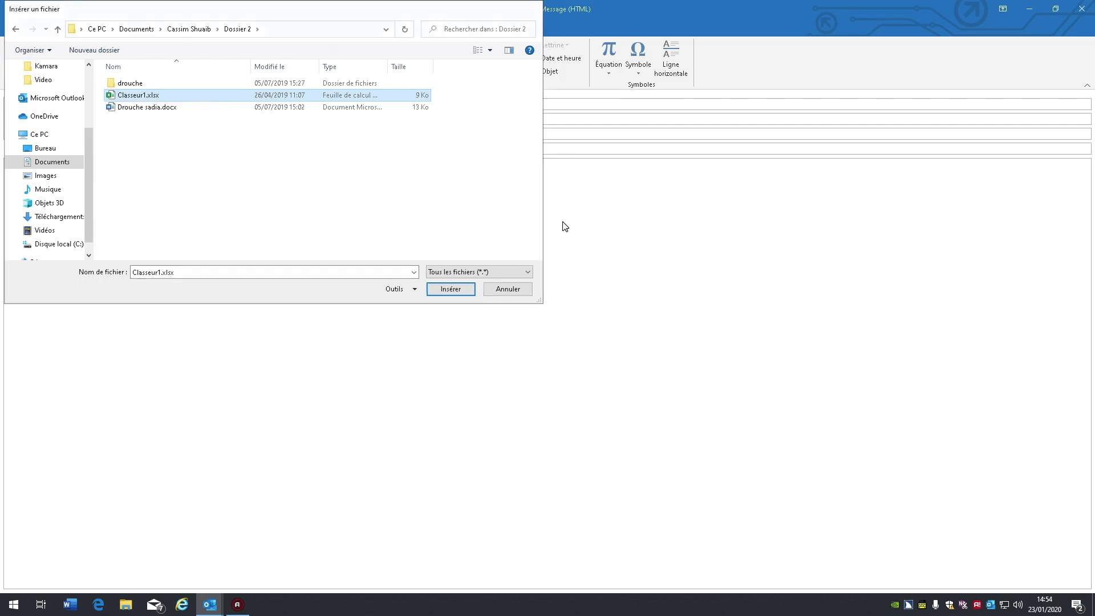
key(Return)
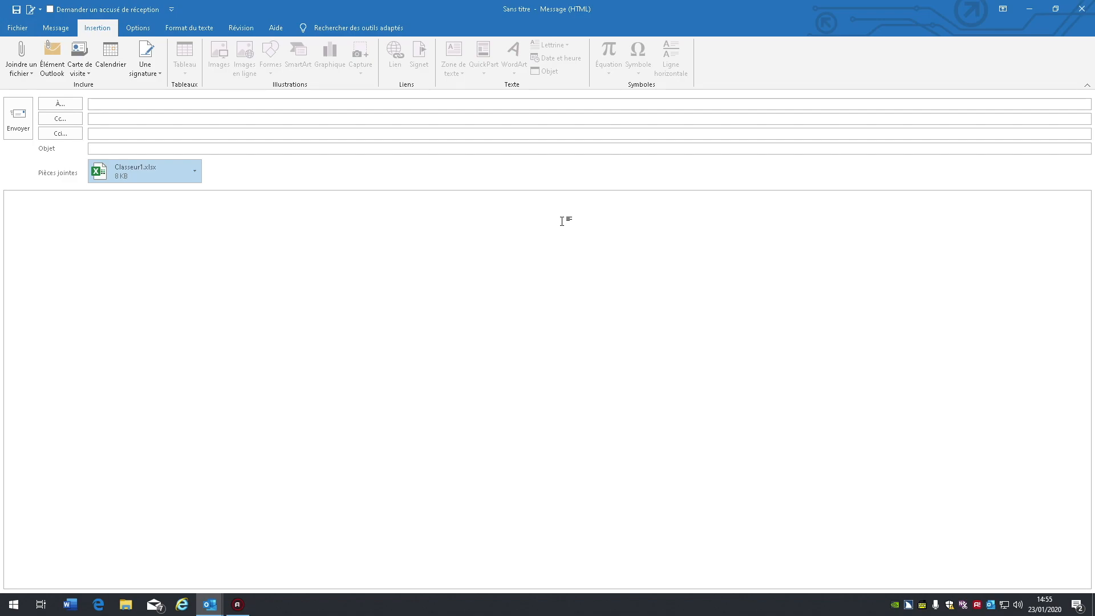
Go to the body of the message holding Classeur1.xlsx, then close the message to return to the inbox.
click(561, 221)
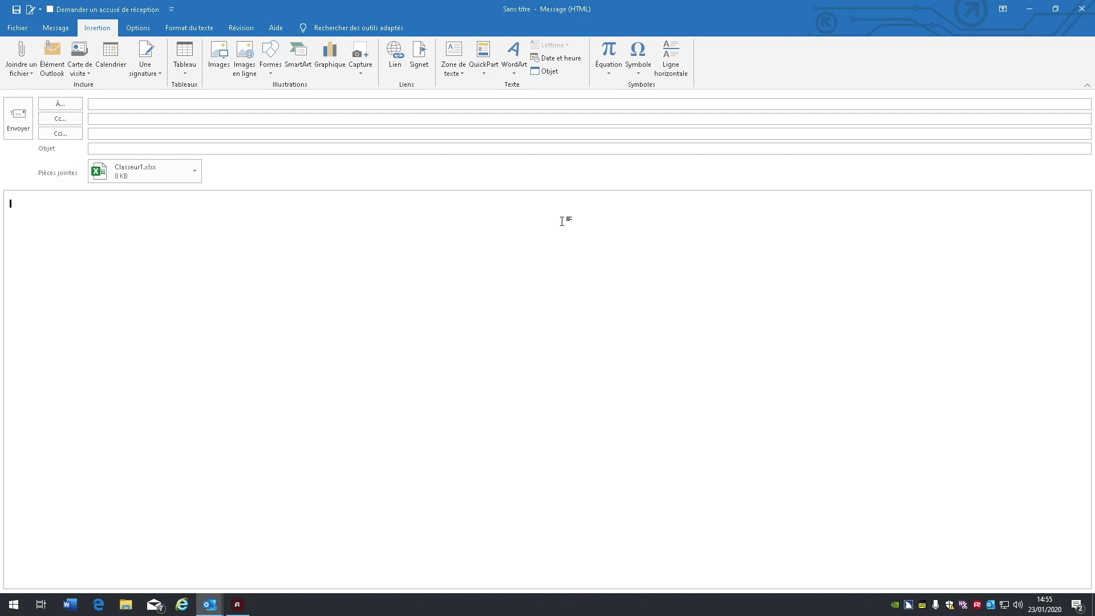
key(Escape)
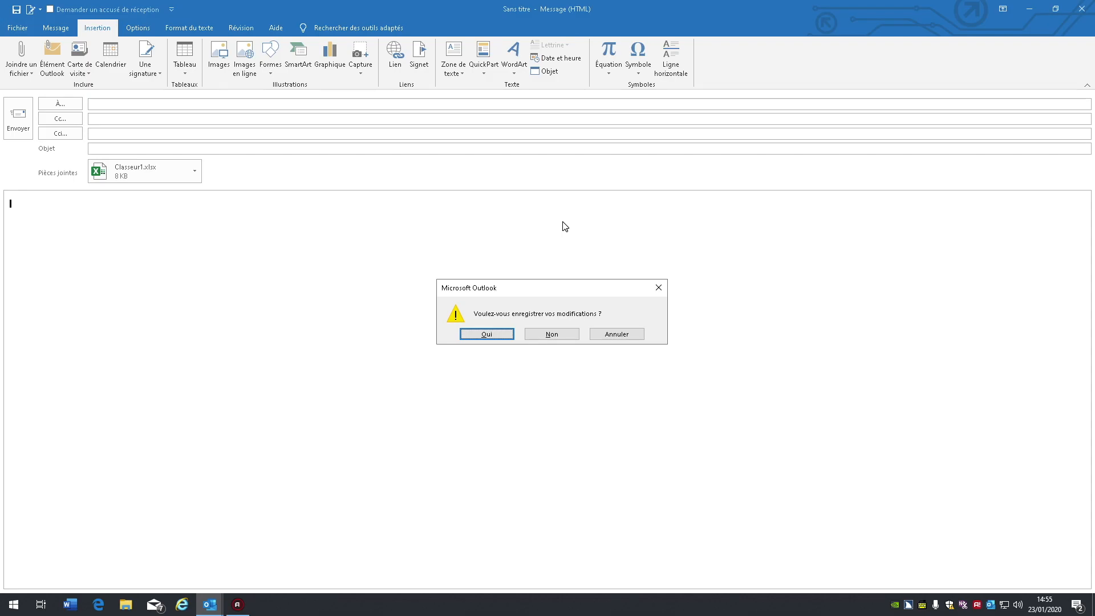
key(Return)
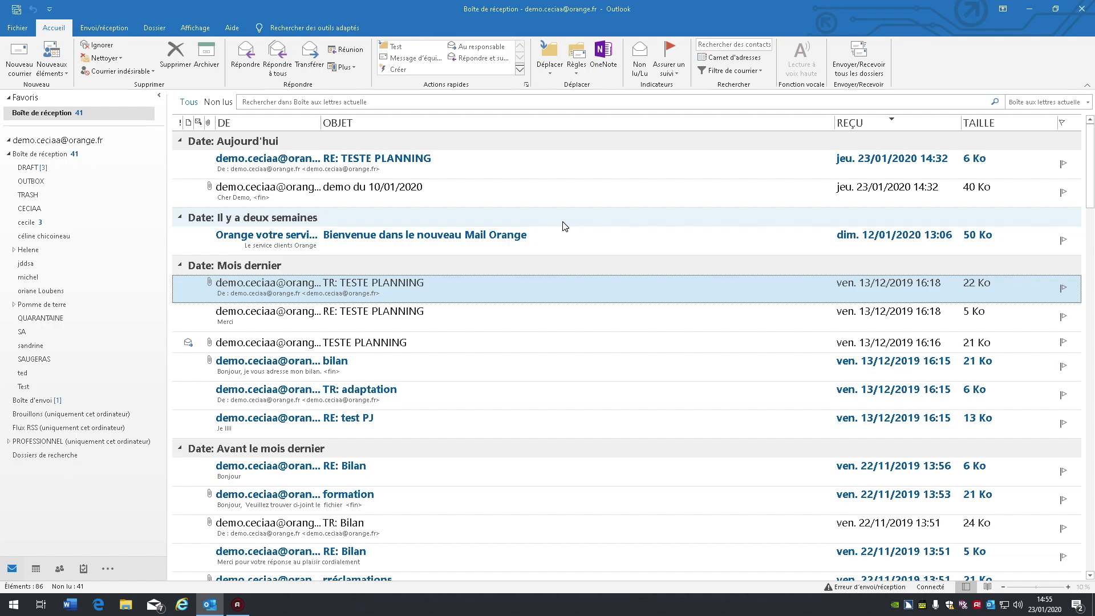
Switch to File Explorer and copy ESSAI du 30-08-2019.xlsx from the fourth folder listed in Documents.
key(super+e)
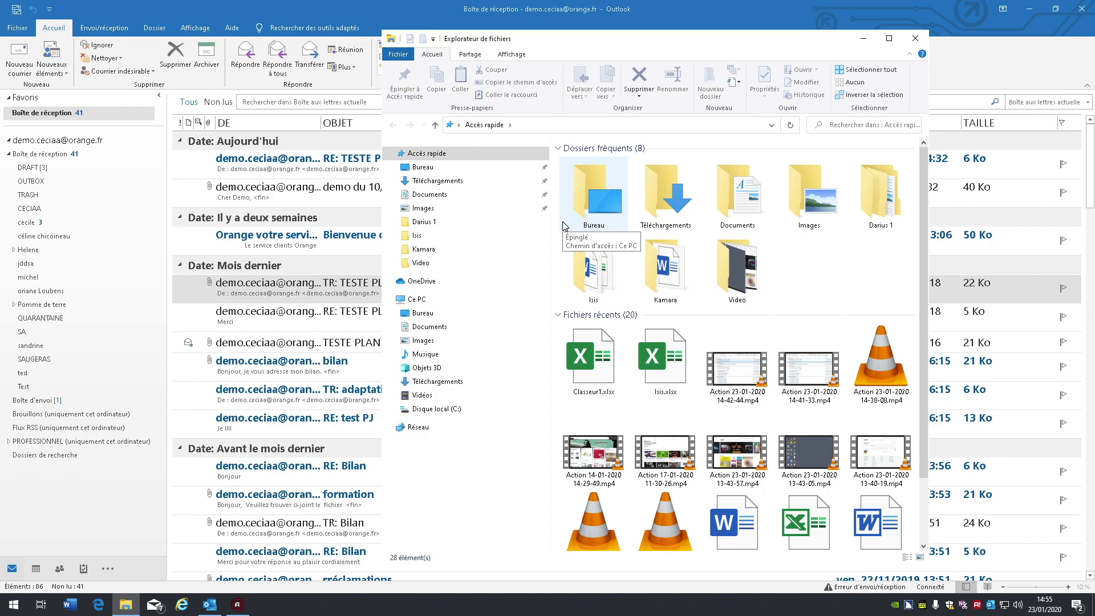
key(d)
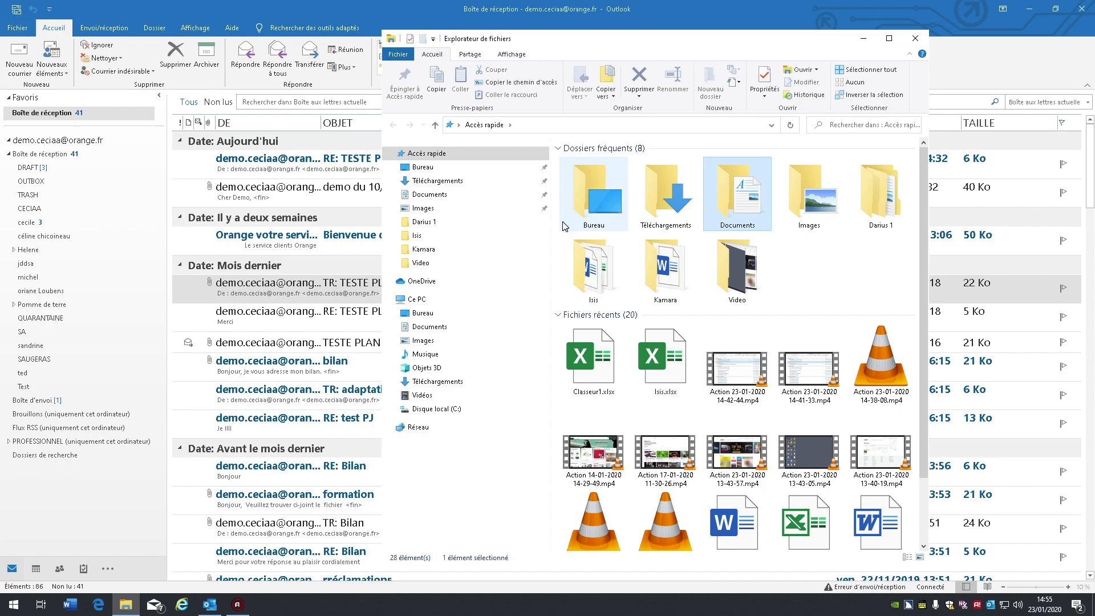
key(Return)
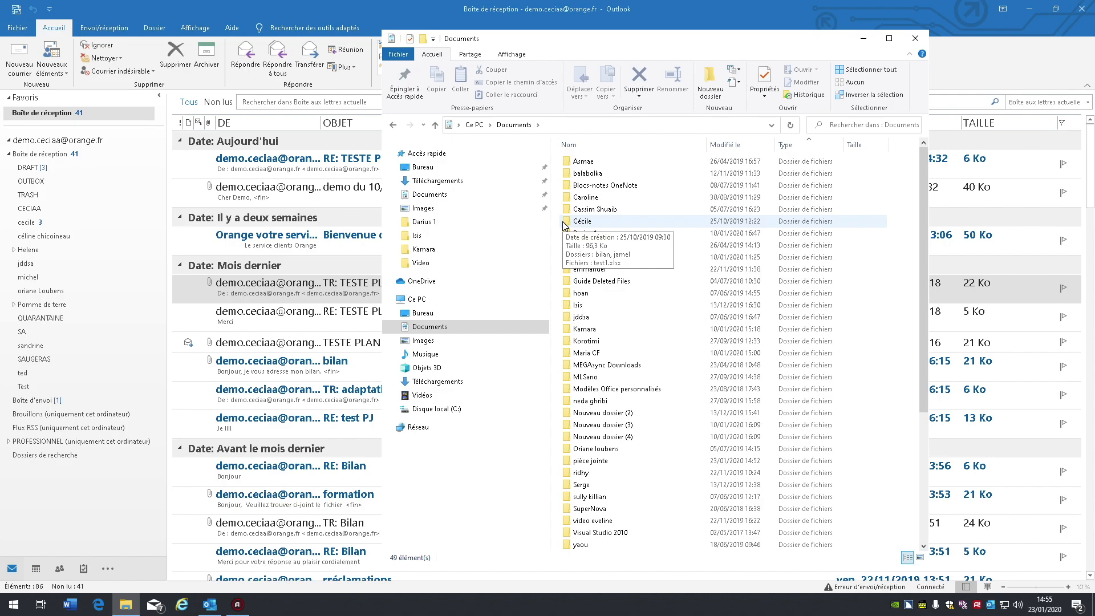
key(b)
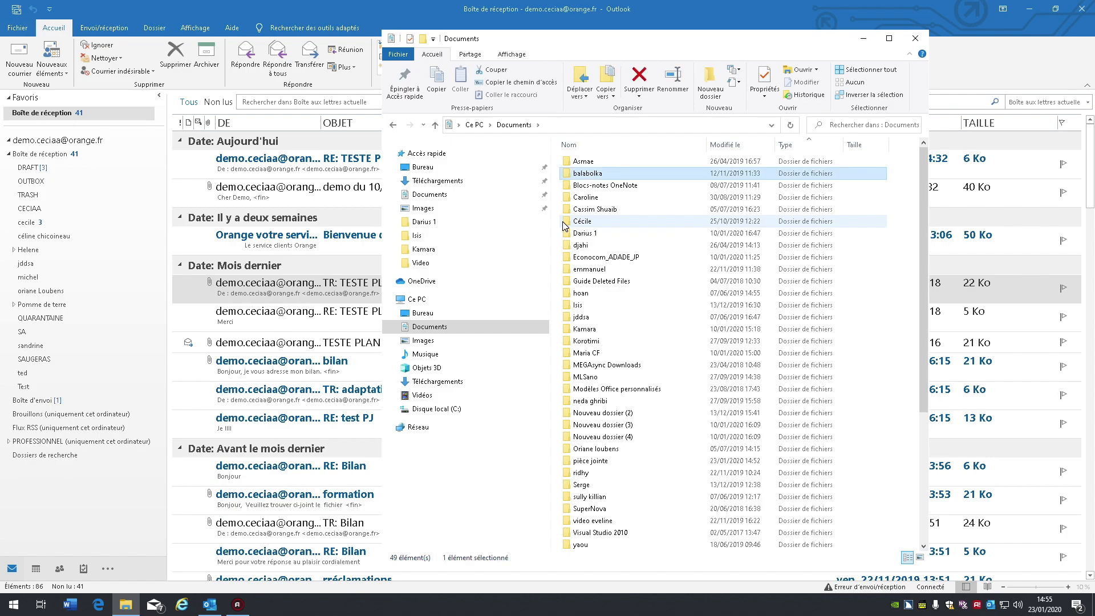
key(l)
key(Down)
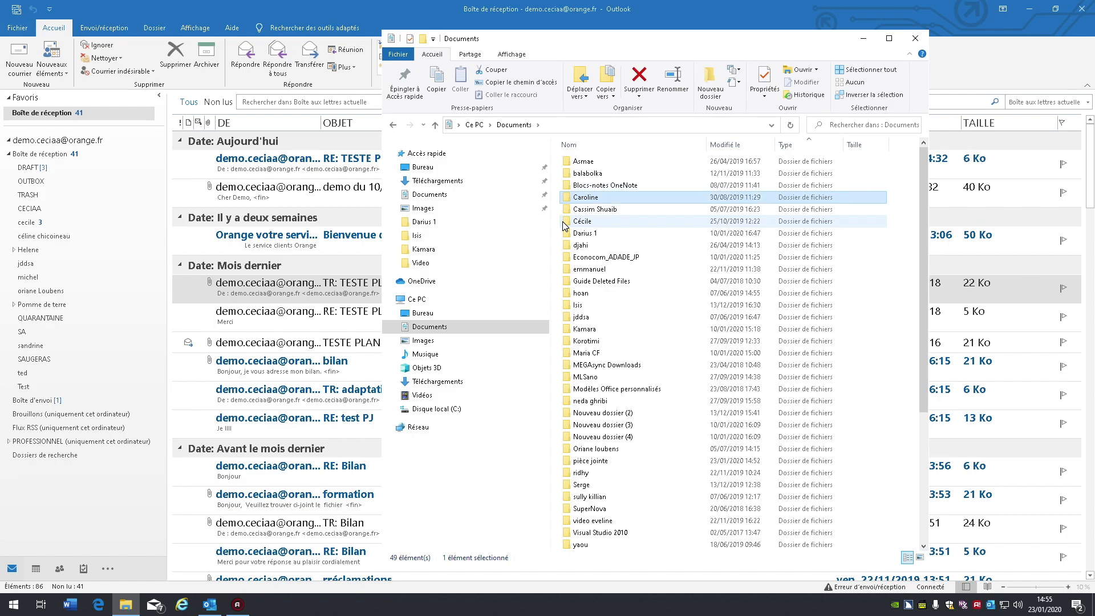
key(Return)
key(Down)
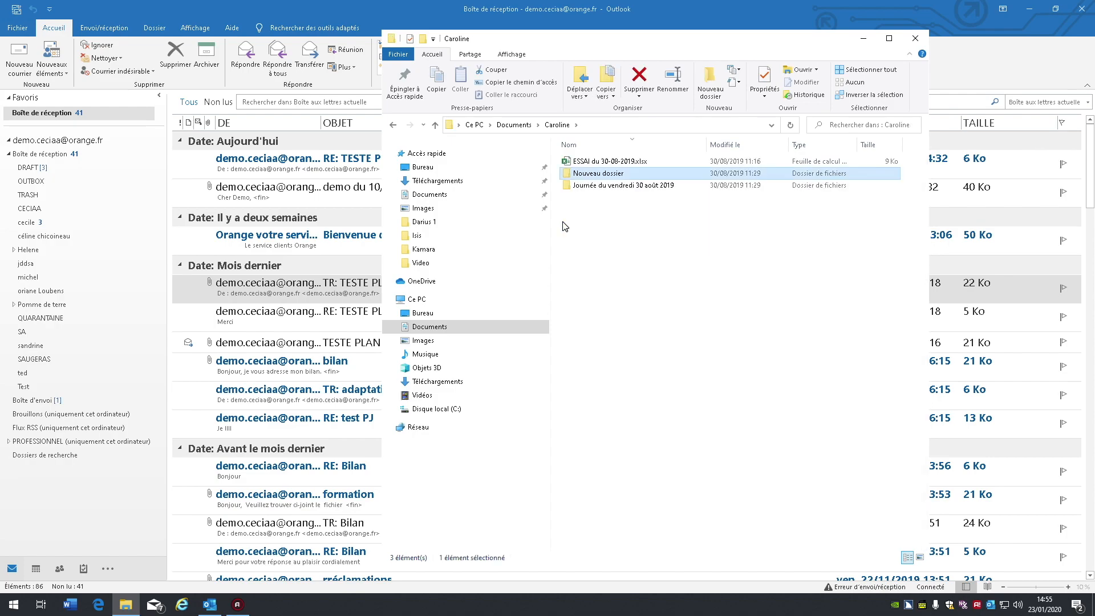
key(Up)
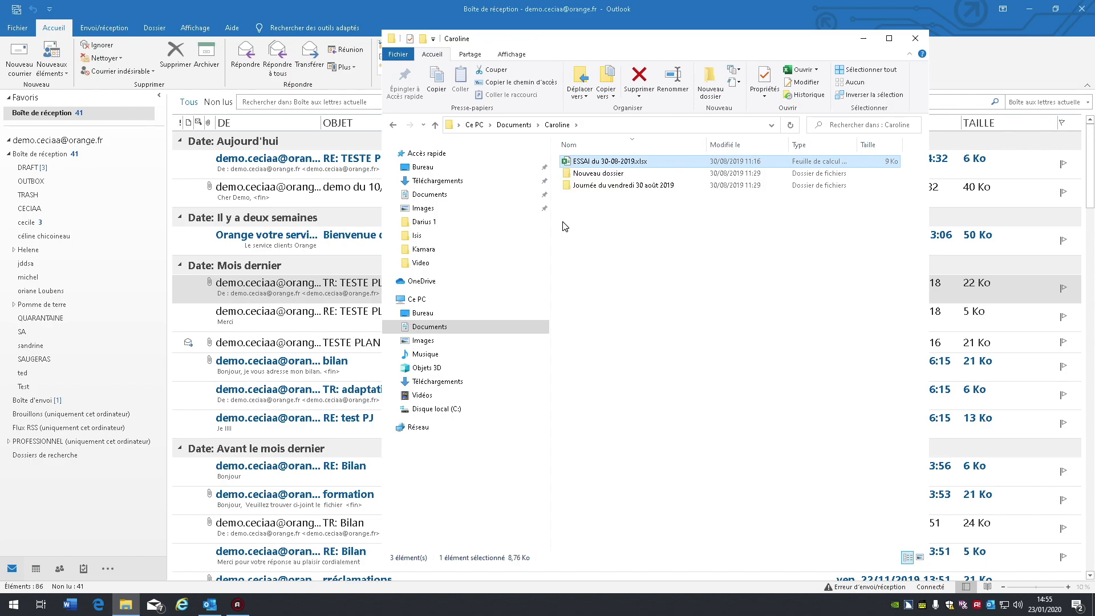
key(ctrl+c)
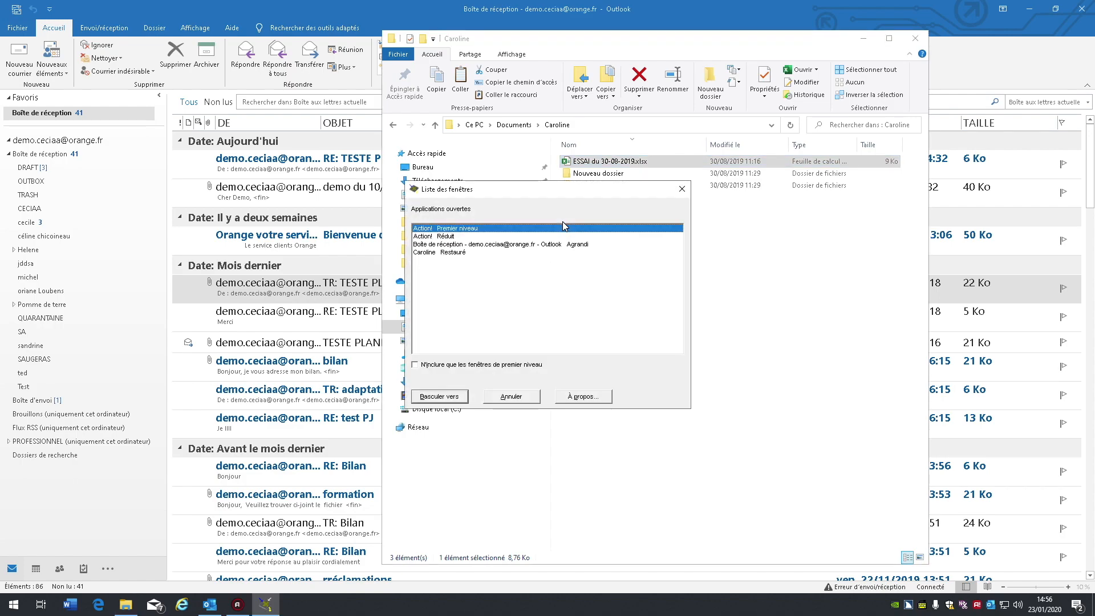
Switch back to the Outlook inbox and paste the copied ESSAI du 30-08-2019.xlsx into the body of a new message as an attachment.
key(Down)
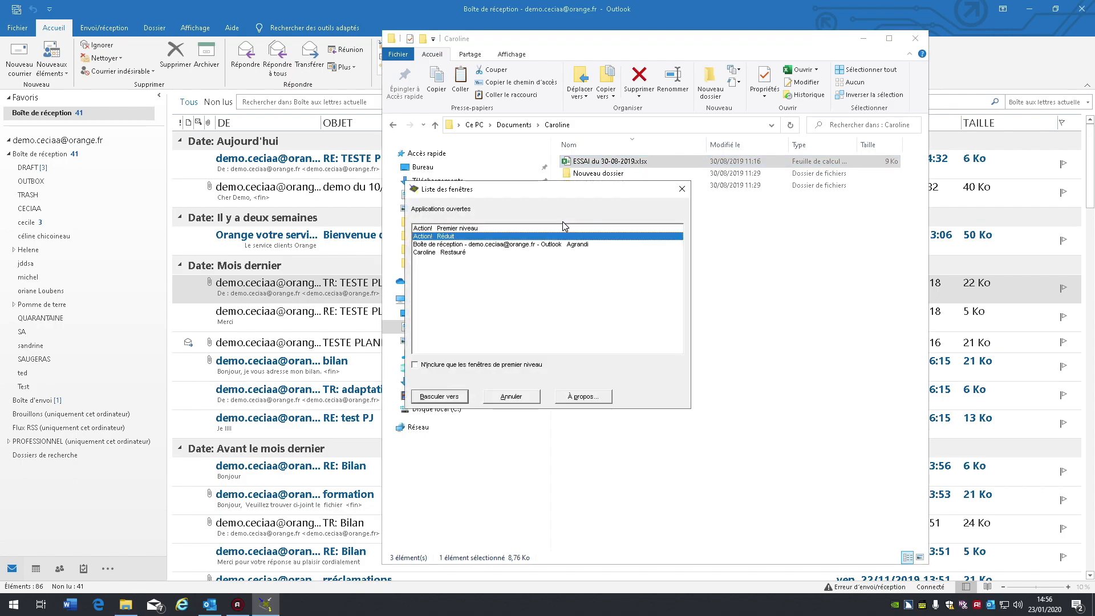
key(Down)
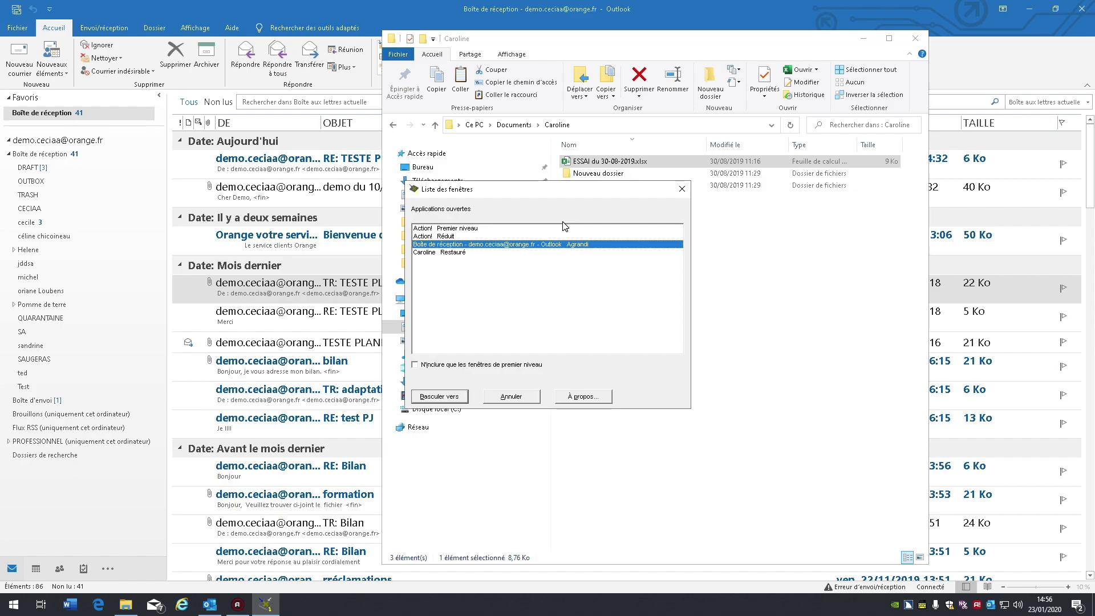
key(Return)
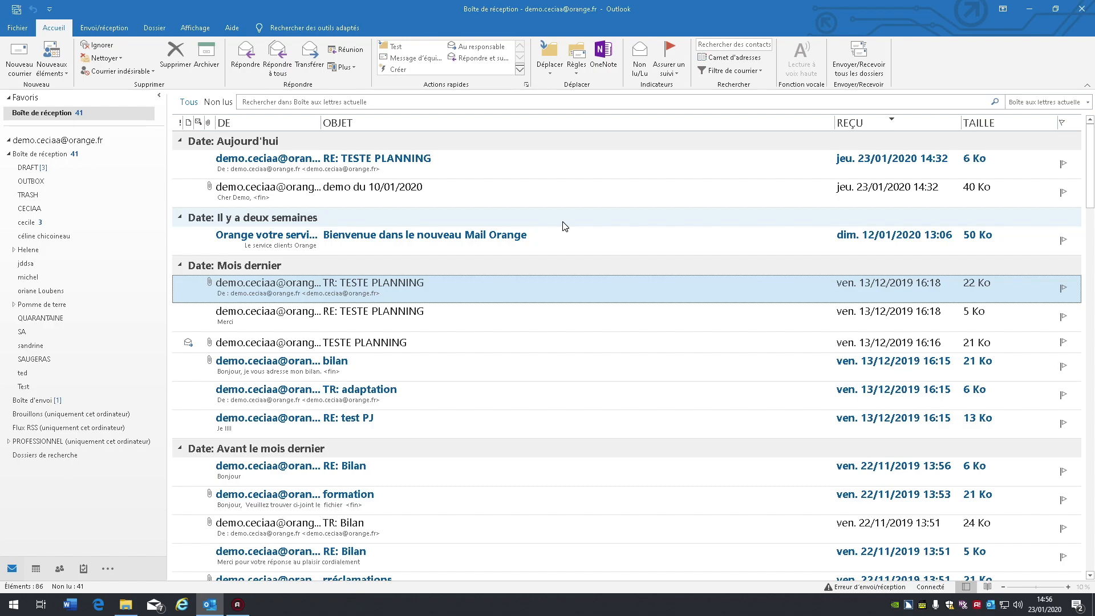
key(ctrl+n)
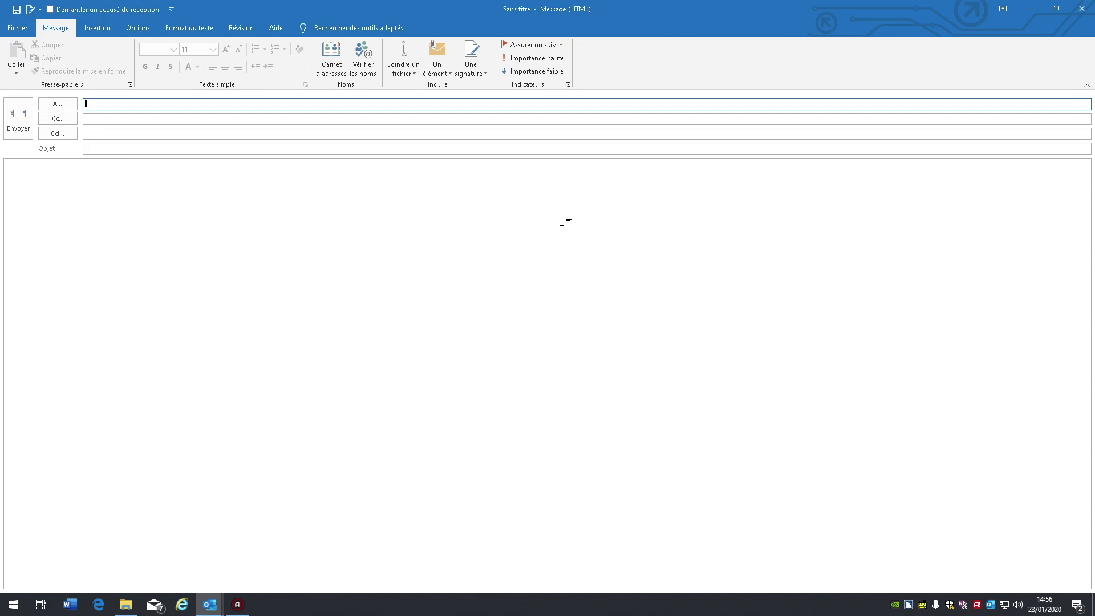
key(Tab)
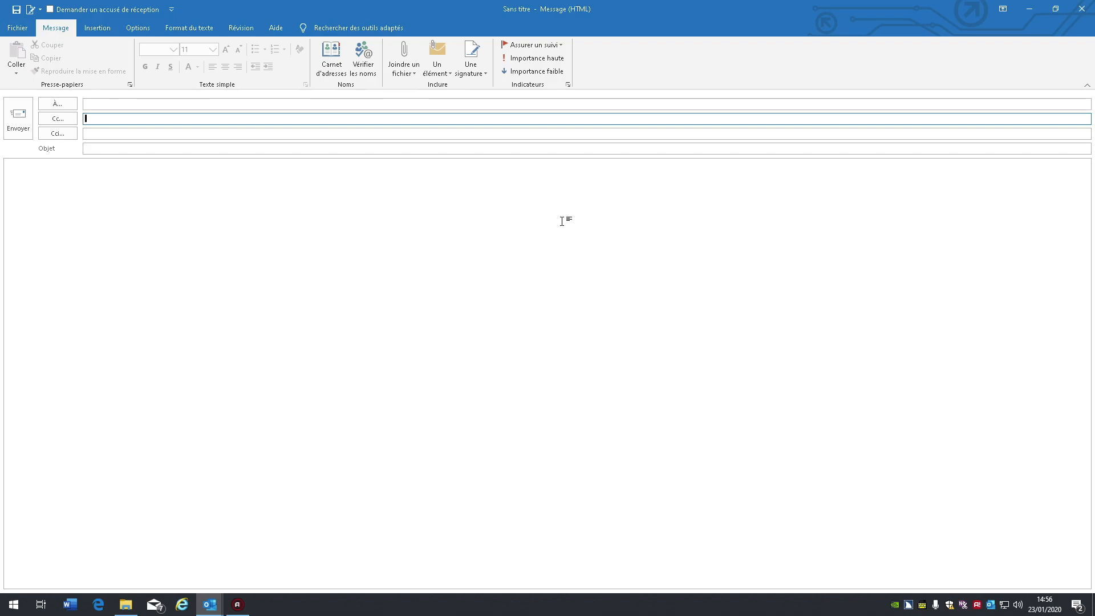
key(Tab)
key(Tab)
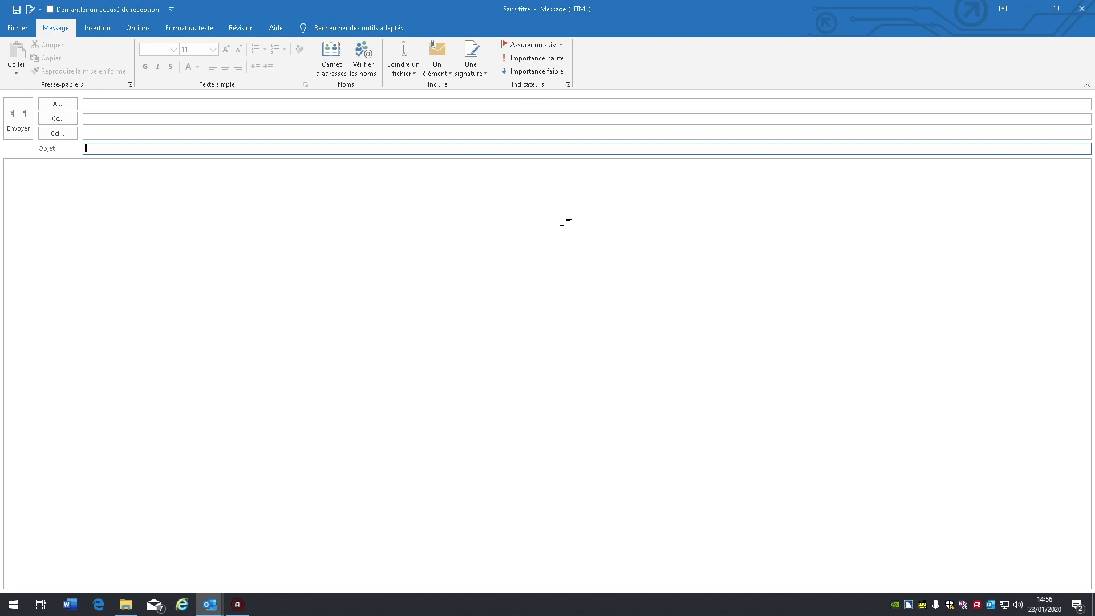
key(Tab)
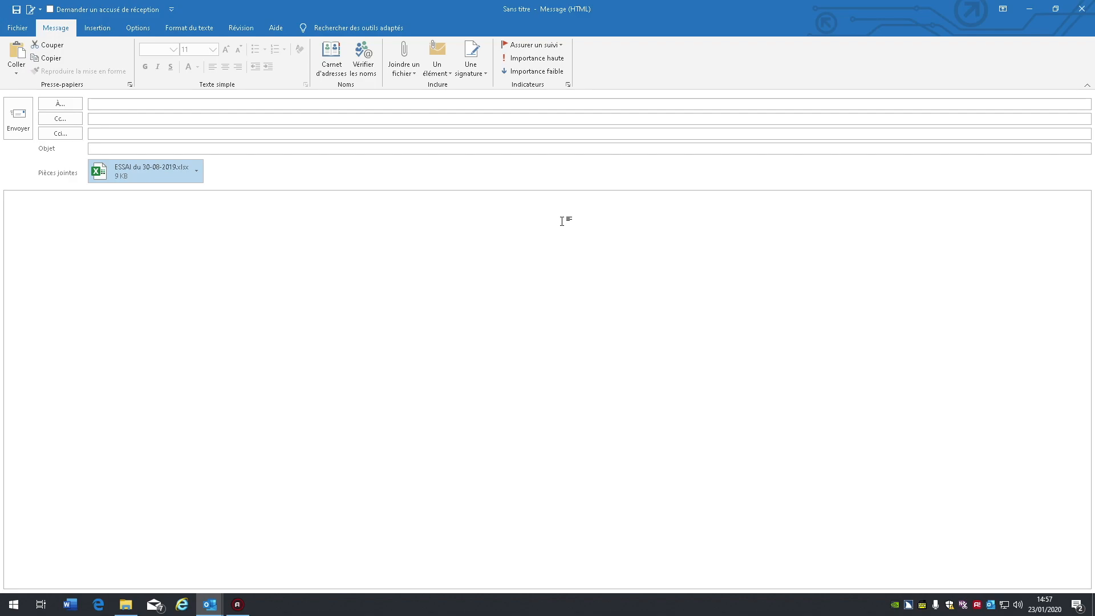
Close the message holding ESSAI du 30-08-2019.xlsx without saving the changes.
key(Escape)
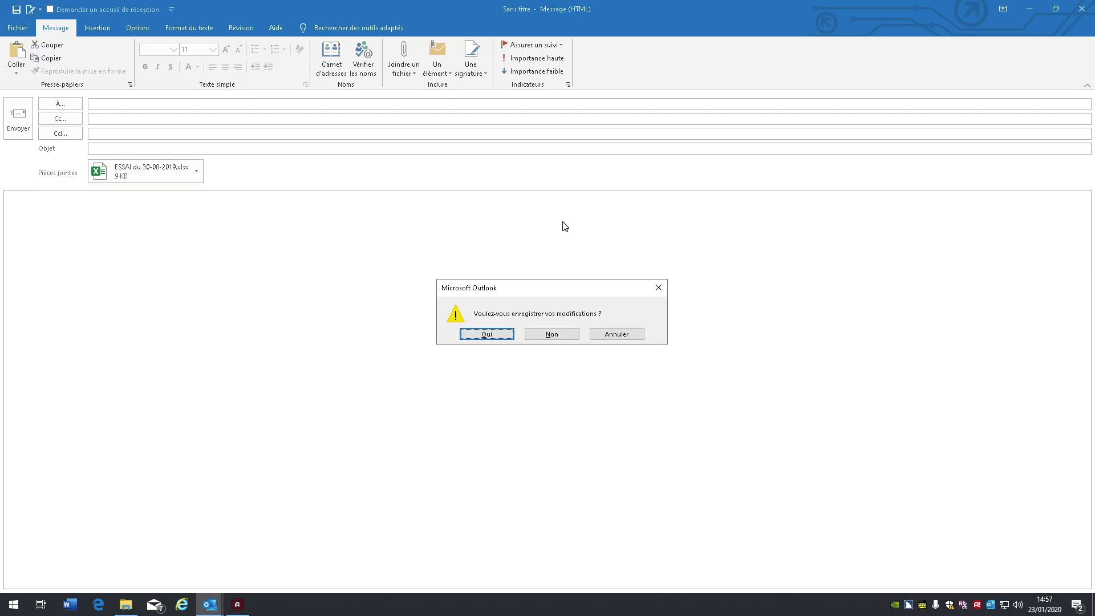
key(Tab)
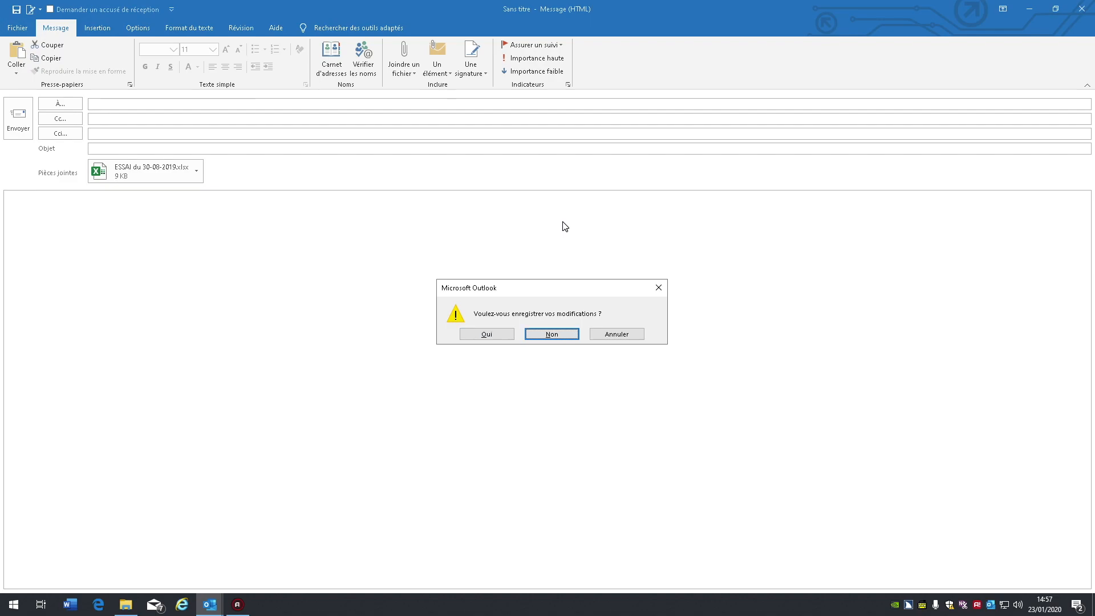
key(Return)
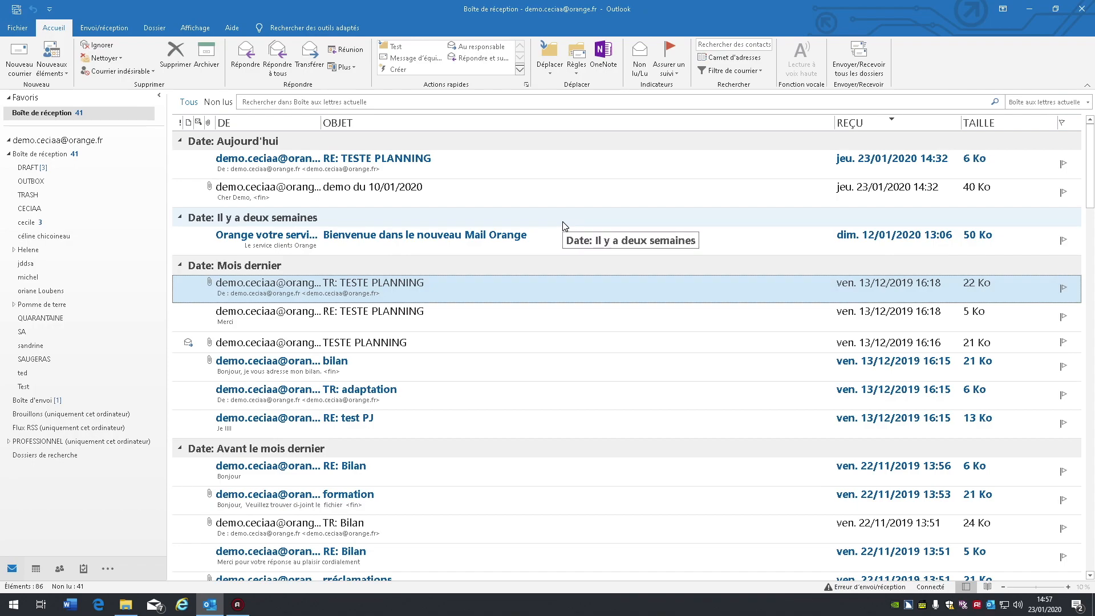
Switch to File Explorer and try to send ESSAI du 30-08-2019.xlsx to a mail recipient (Destinataire).
key(alt+Tab)
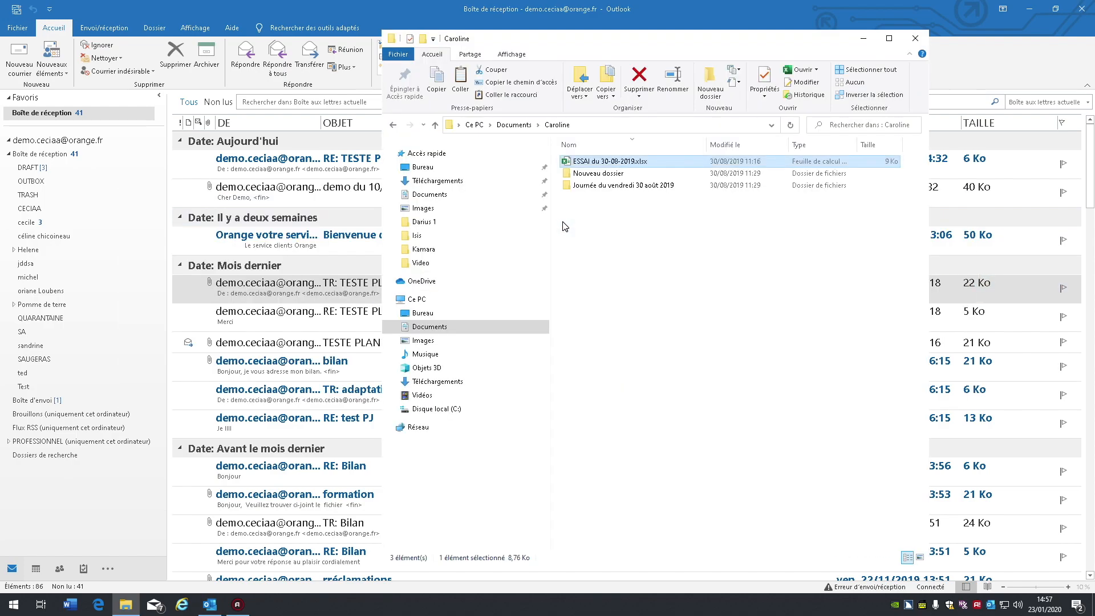
key(Down)
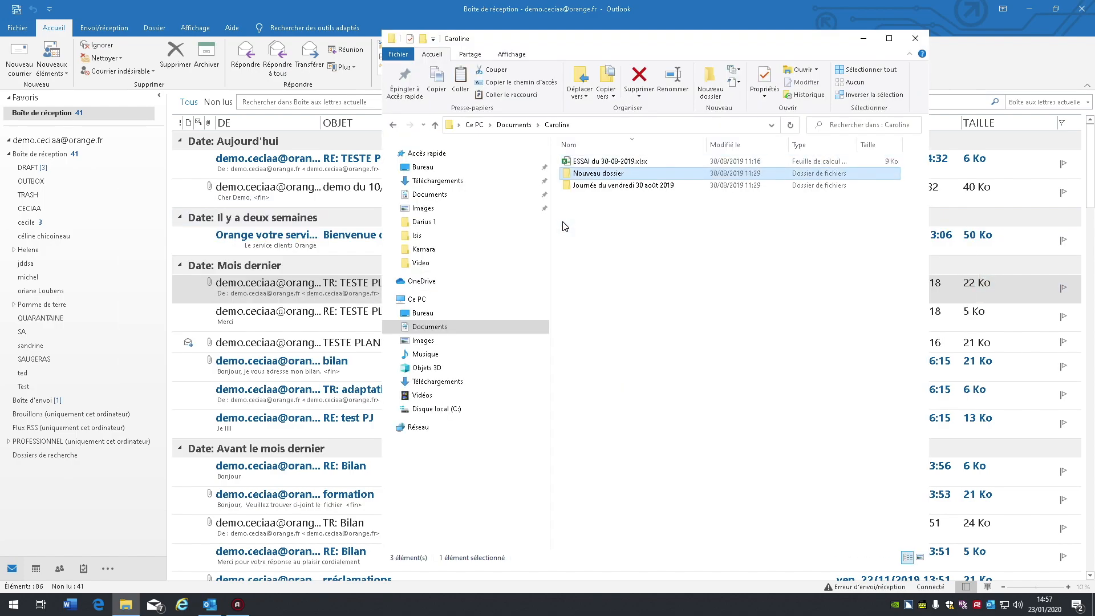
key(Up)
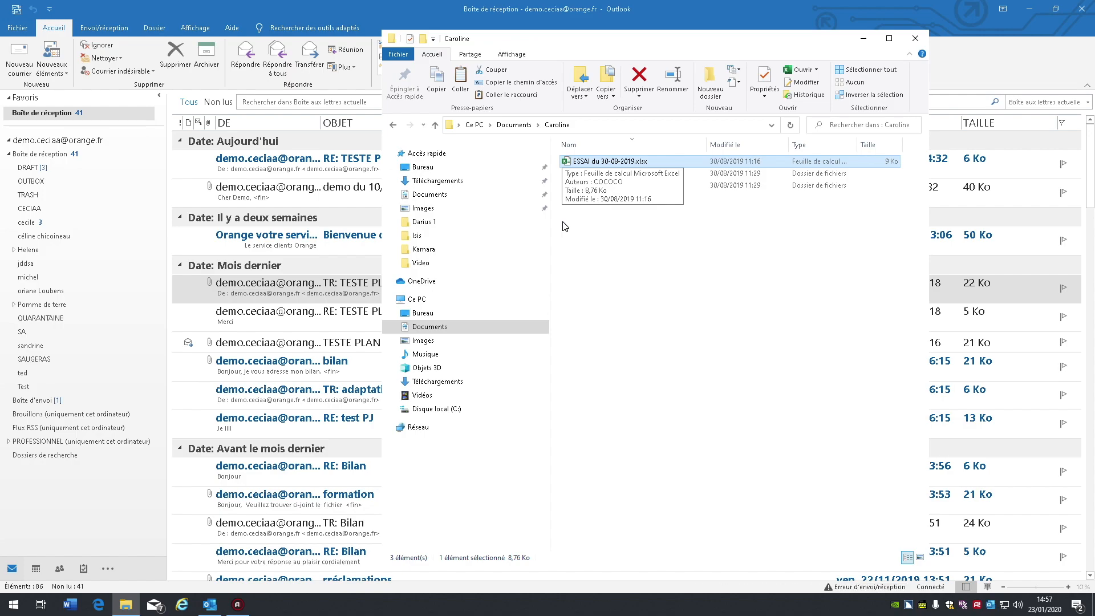
key(Menu)
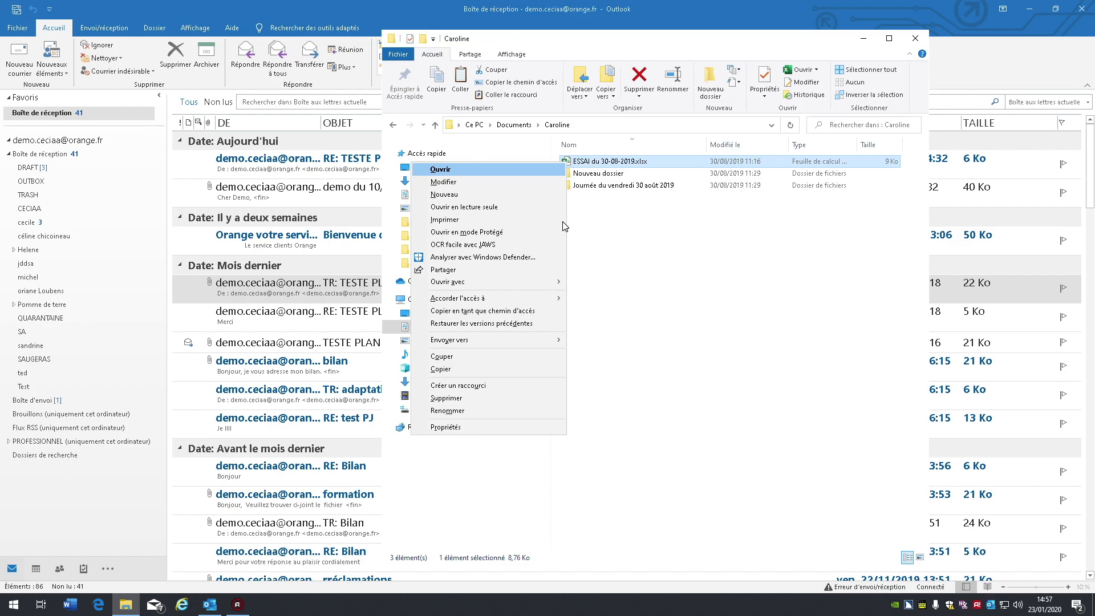
key(v)
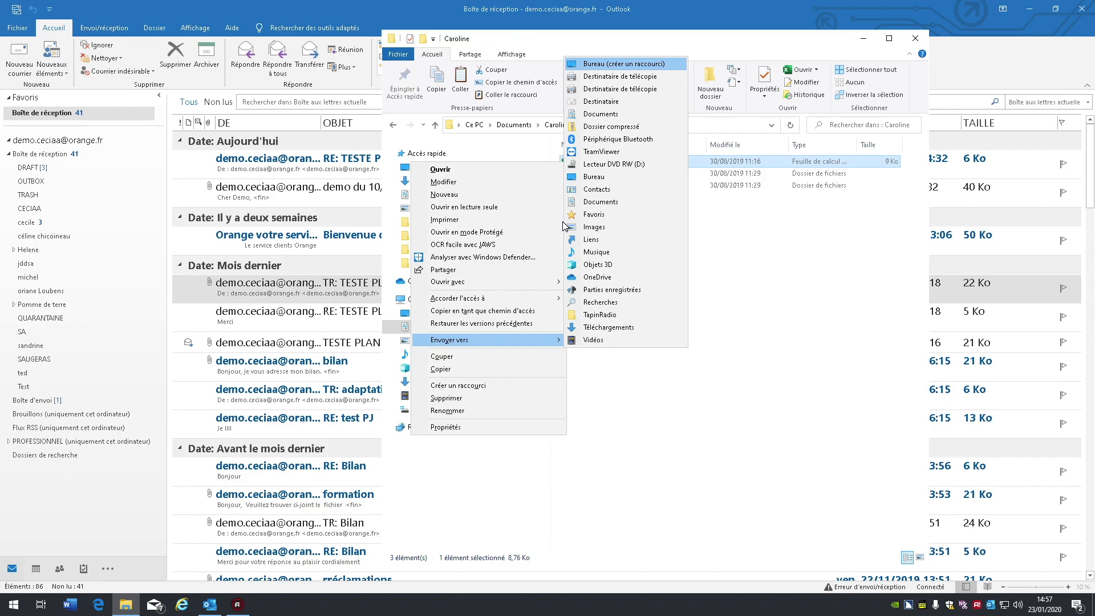
key(Down)
key(Down)
key(Down)
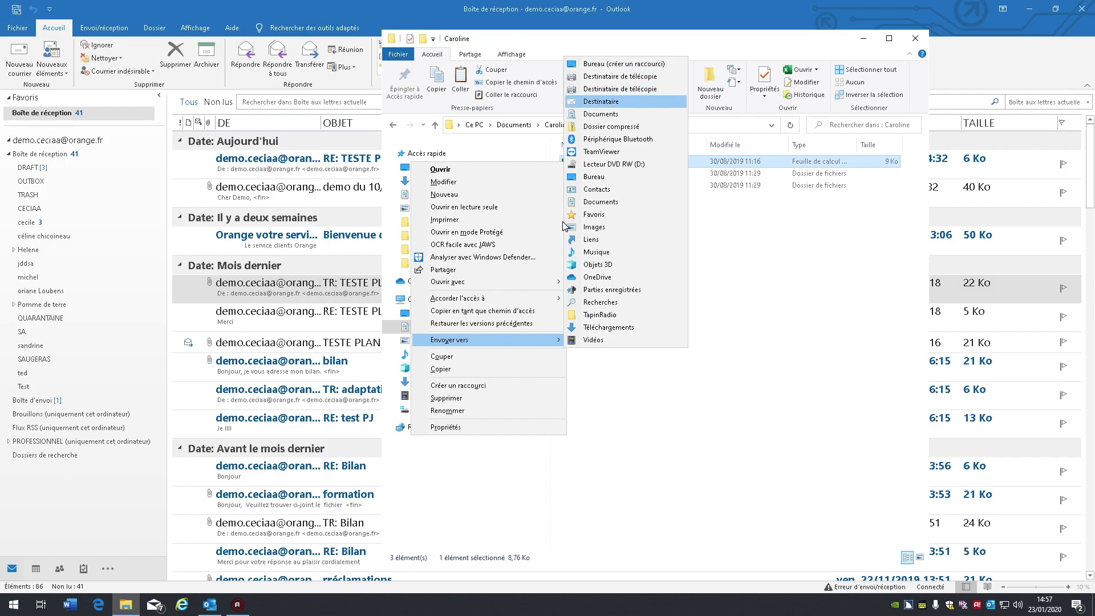
key(Return)
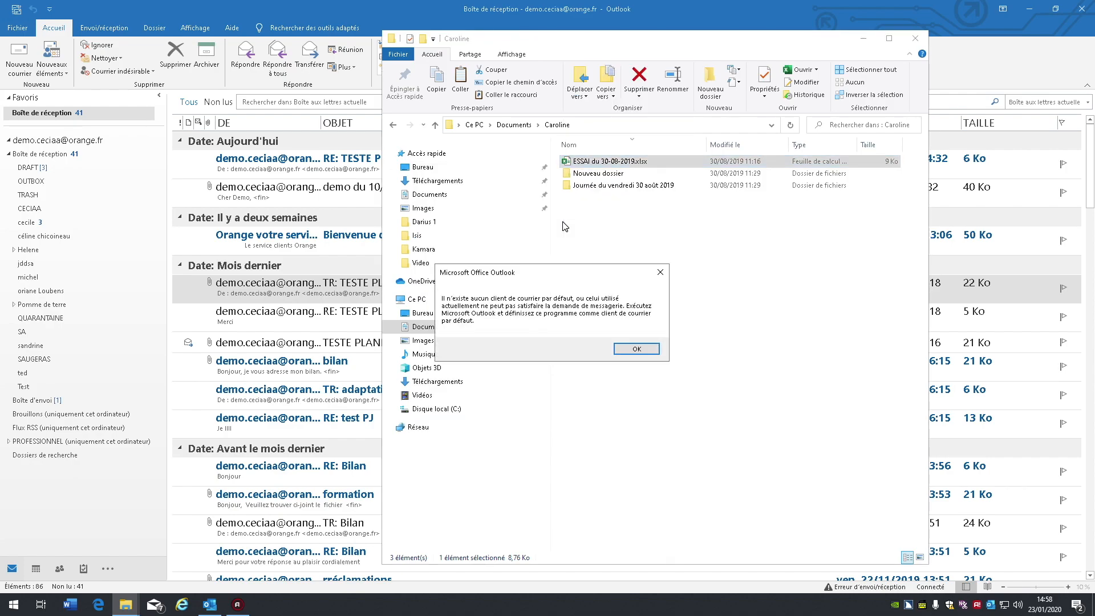